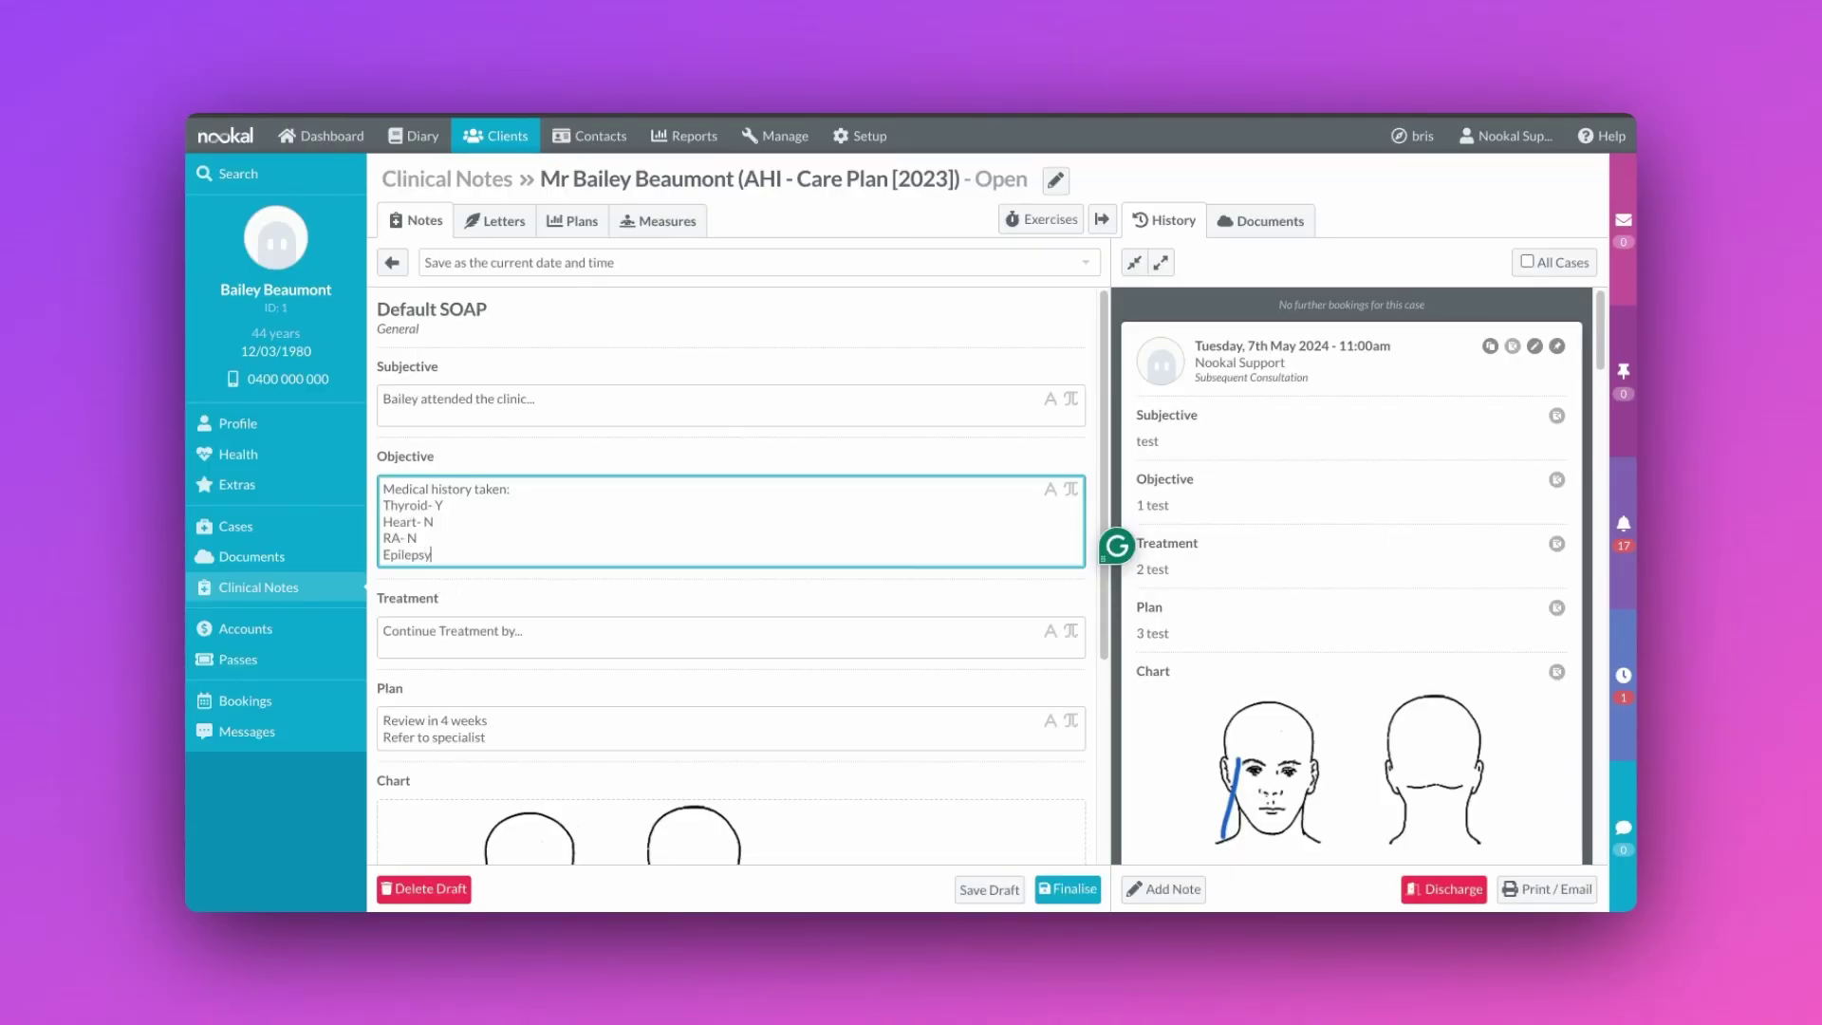
Step: Add 'Asthma- Y' and 'Diabetes-N' lines below Epilepsy in the Objective history
{"action": "key", "text": "Return"}
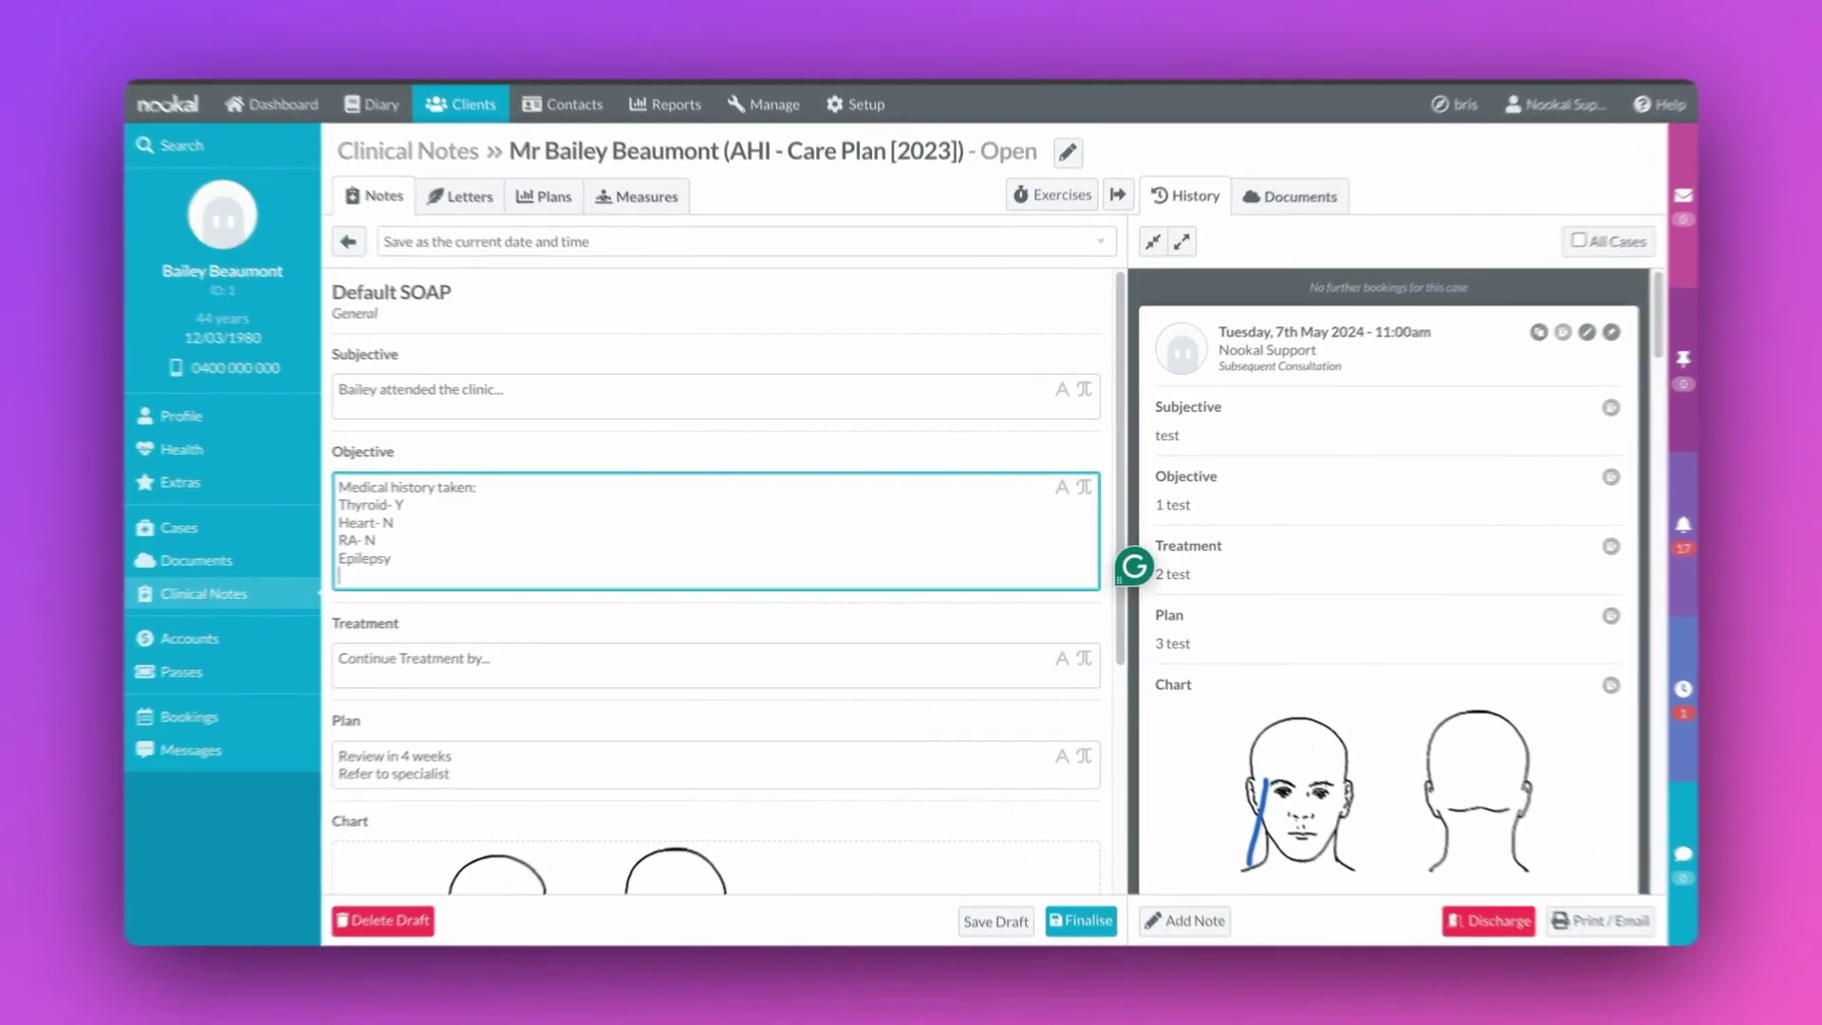
{"action": "type", "text": "Astha"}
{"action": "key", "text": "BackSpace"}
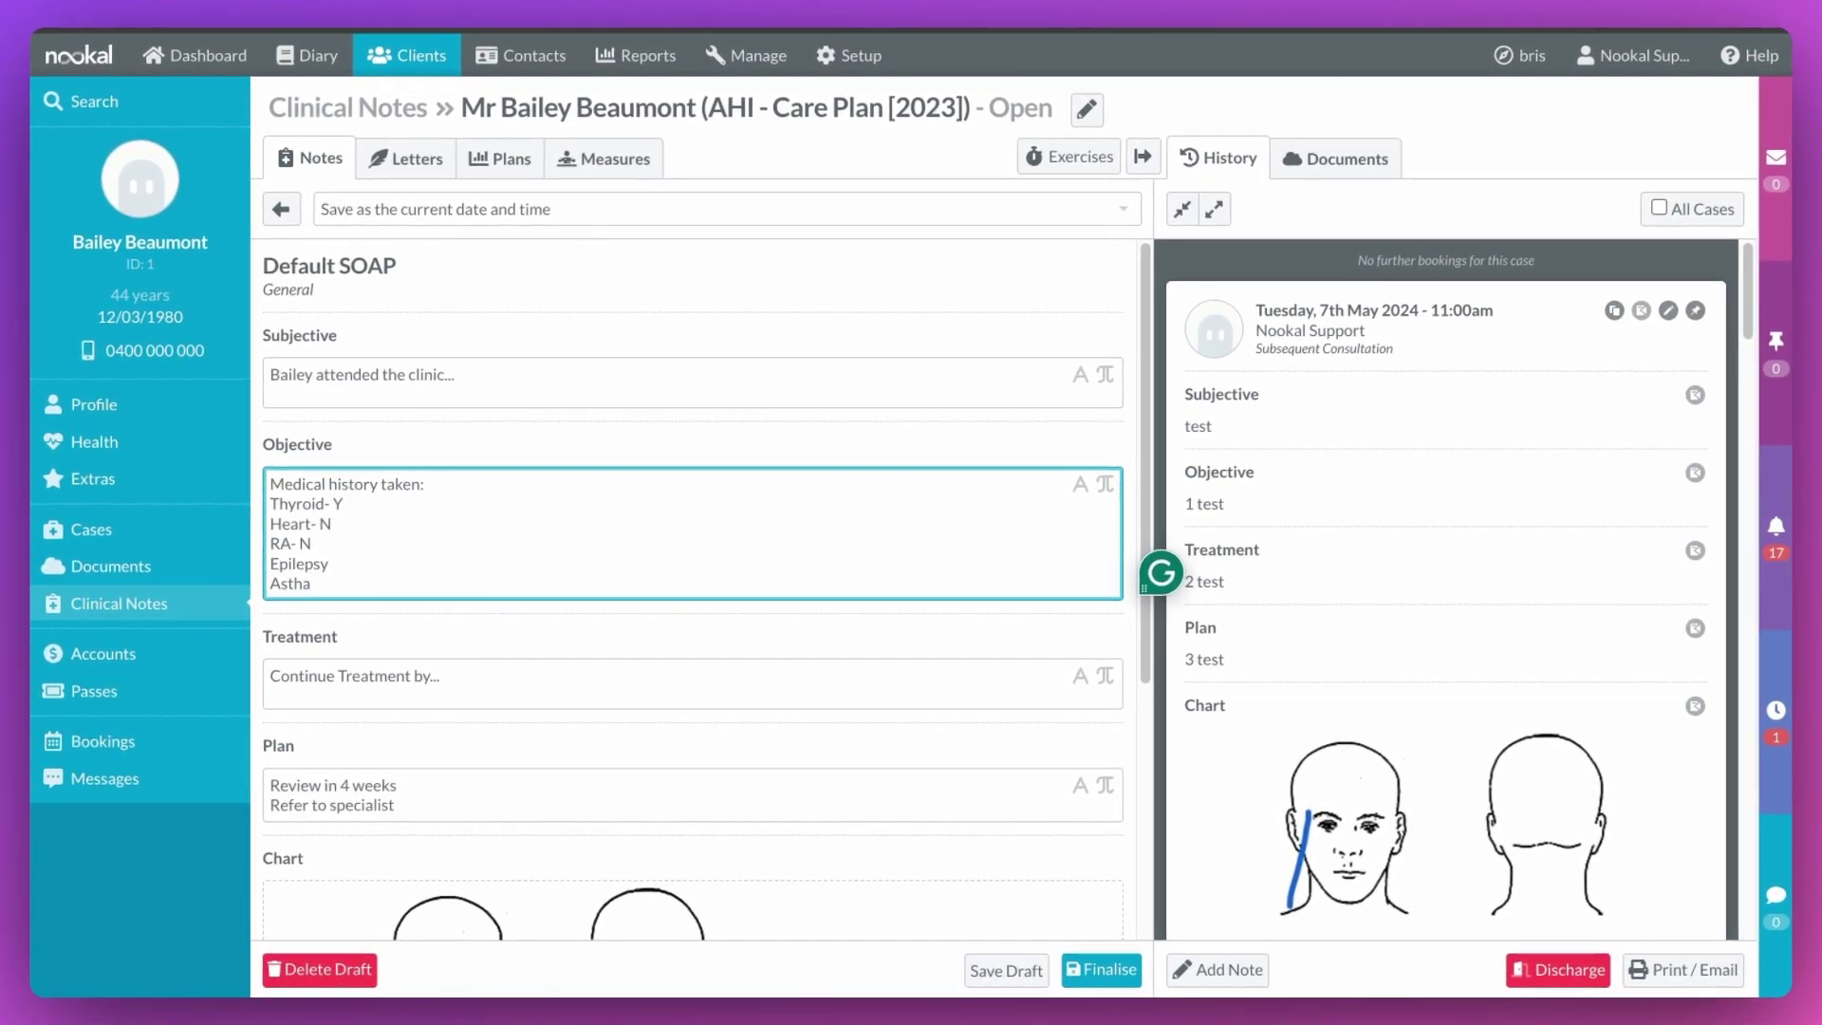
{"action": "type", "text": "ma- Y"}
{"action": "key", "text": "Return"}
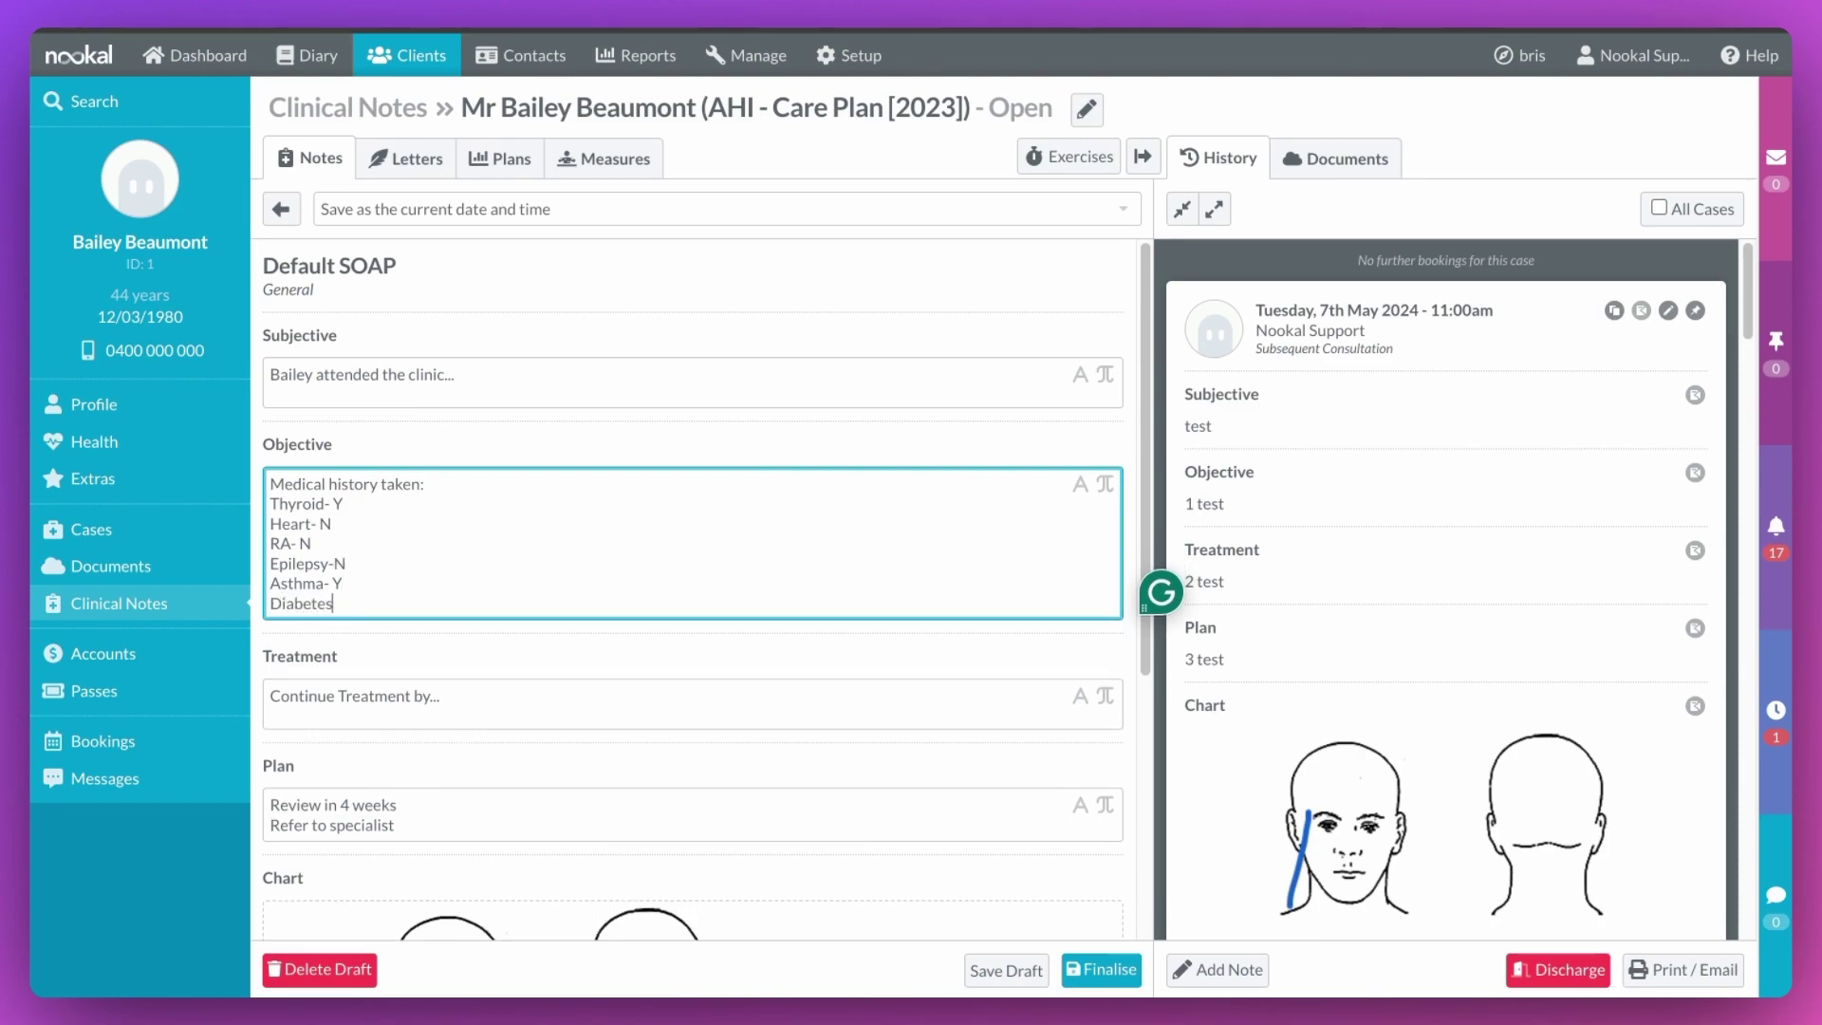
{"action": "type", "text": "-N"}
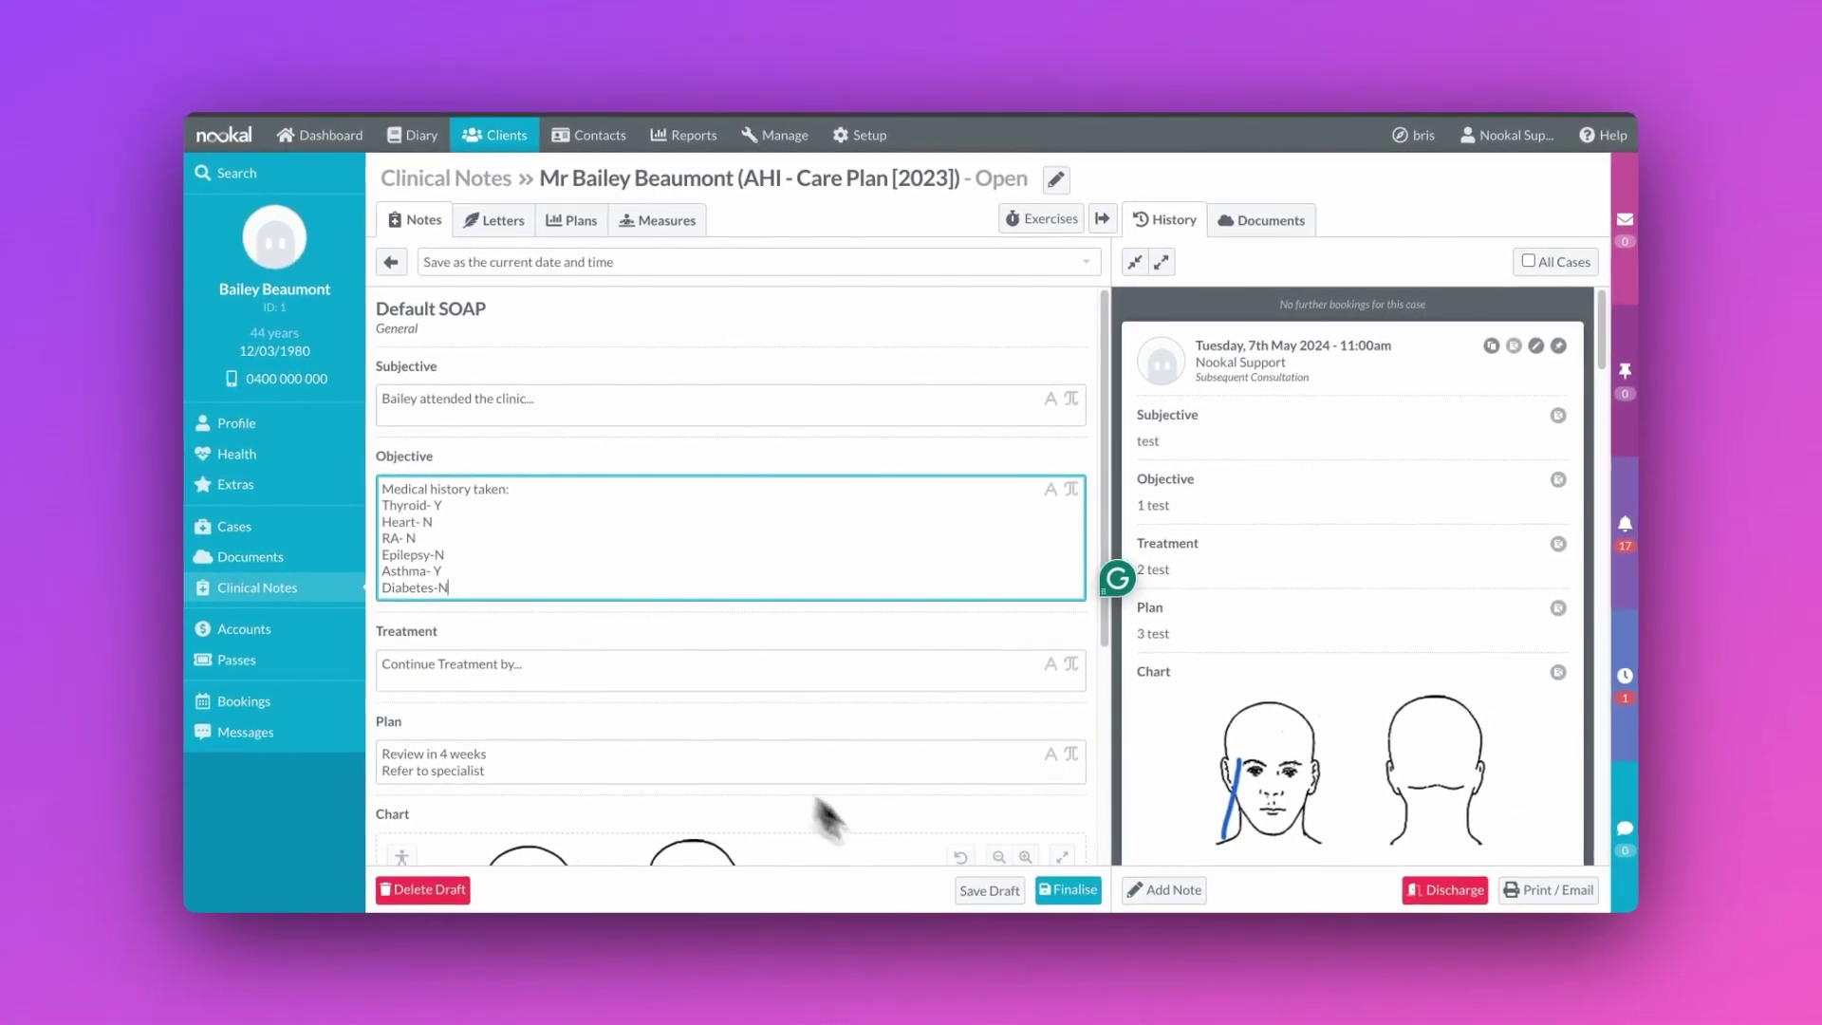
Step: Save the SOAP note as a draft and go to Manage › Clinical Snippets
{"action": "left_click", "coordinate": [1000, 887]}
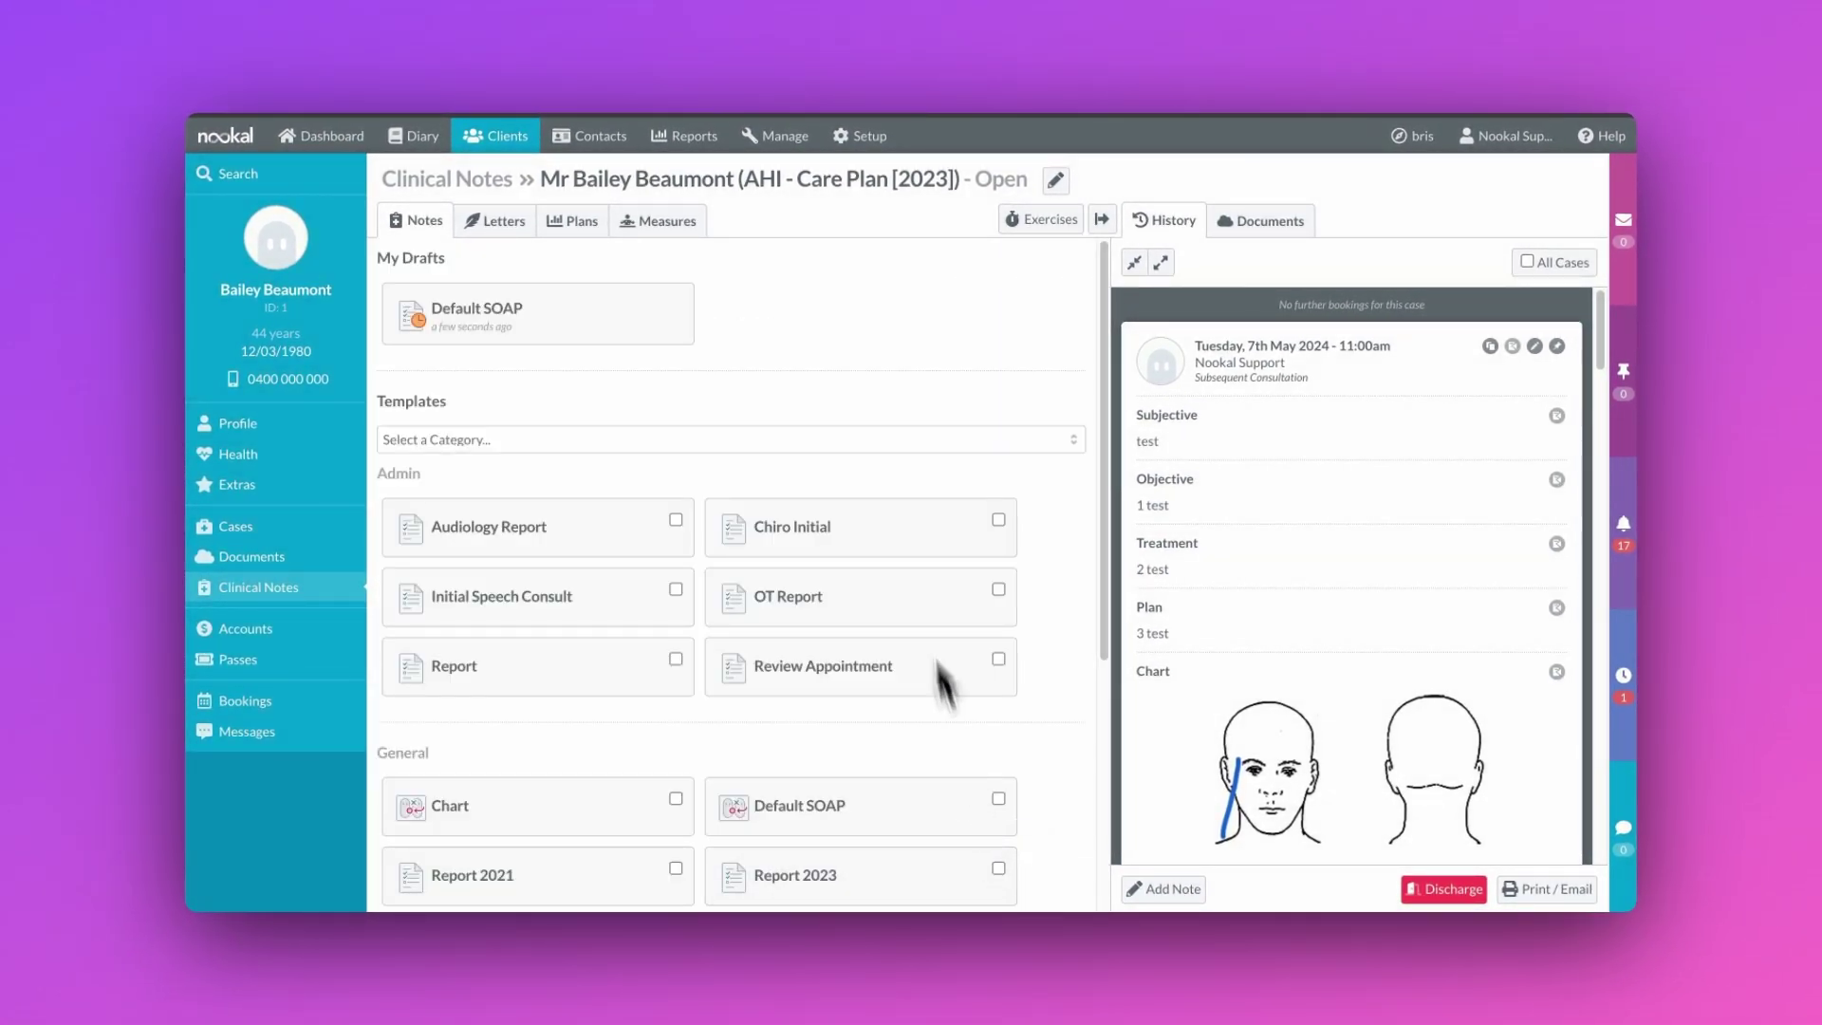
{"action": "left_click", "coordinate": [781, 141]}
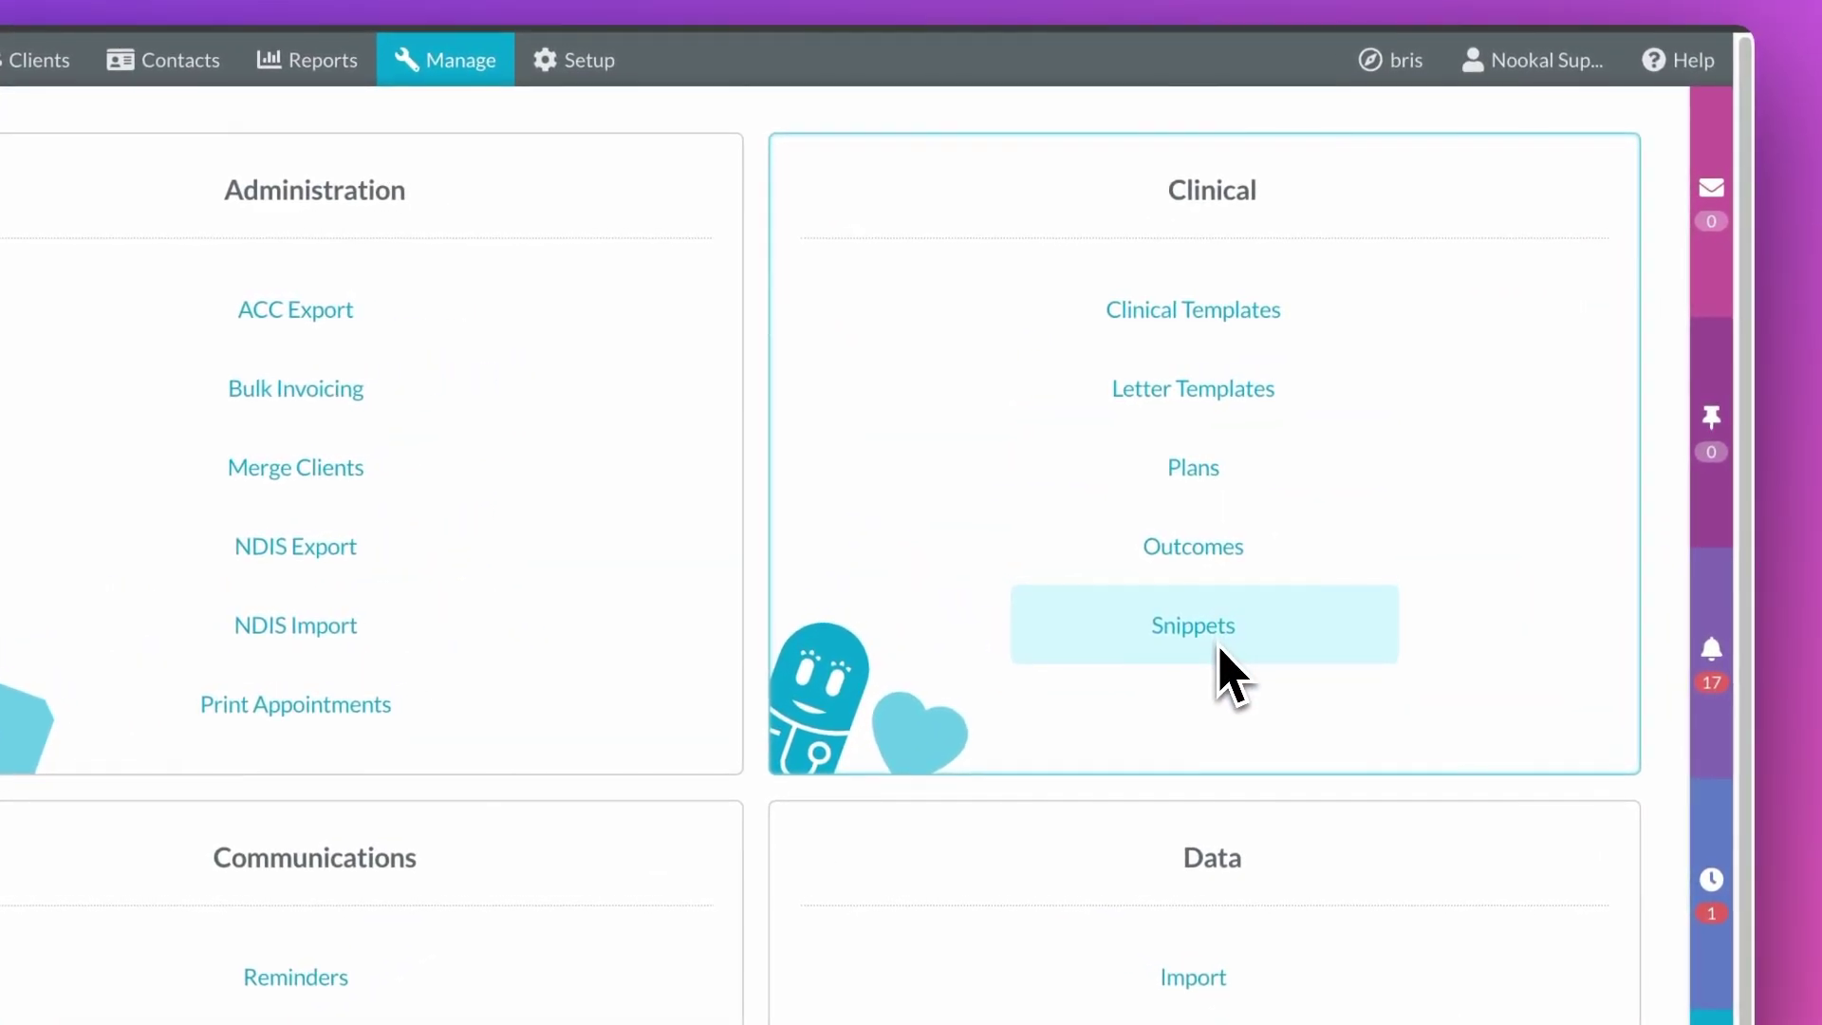
{"action": "left_click", "coordinate": [1219, 650]}
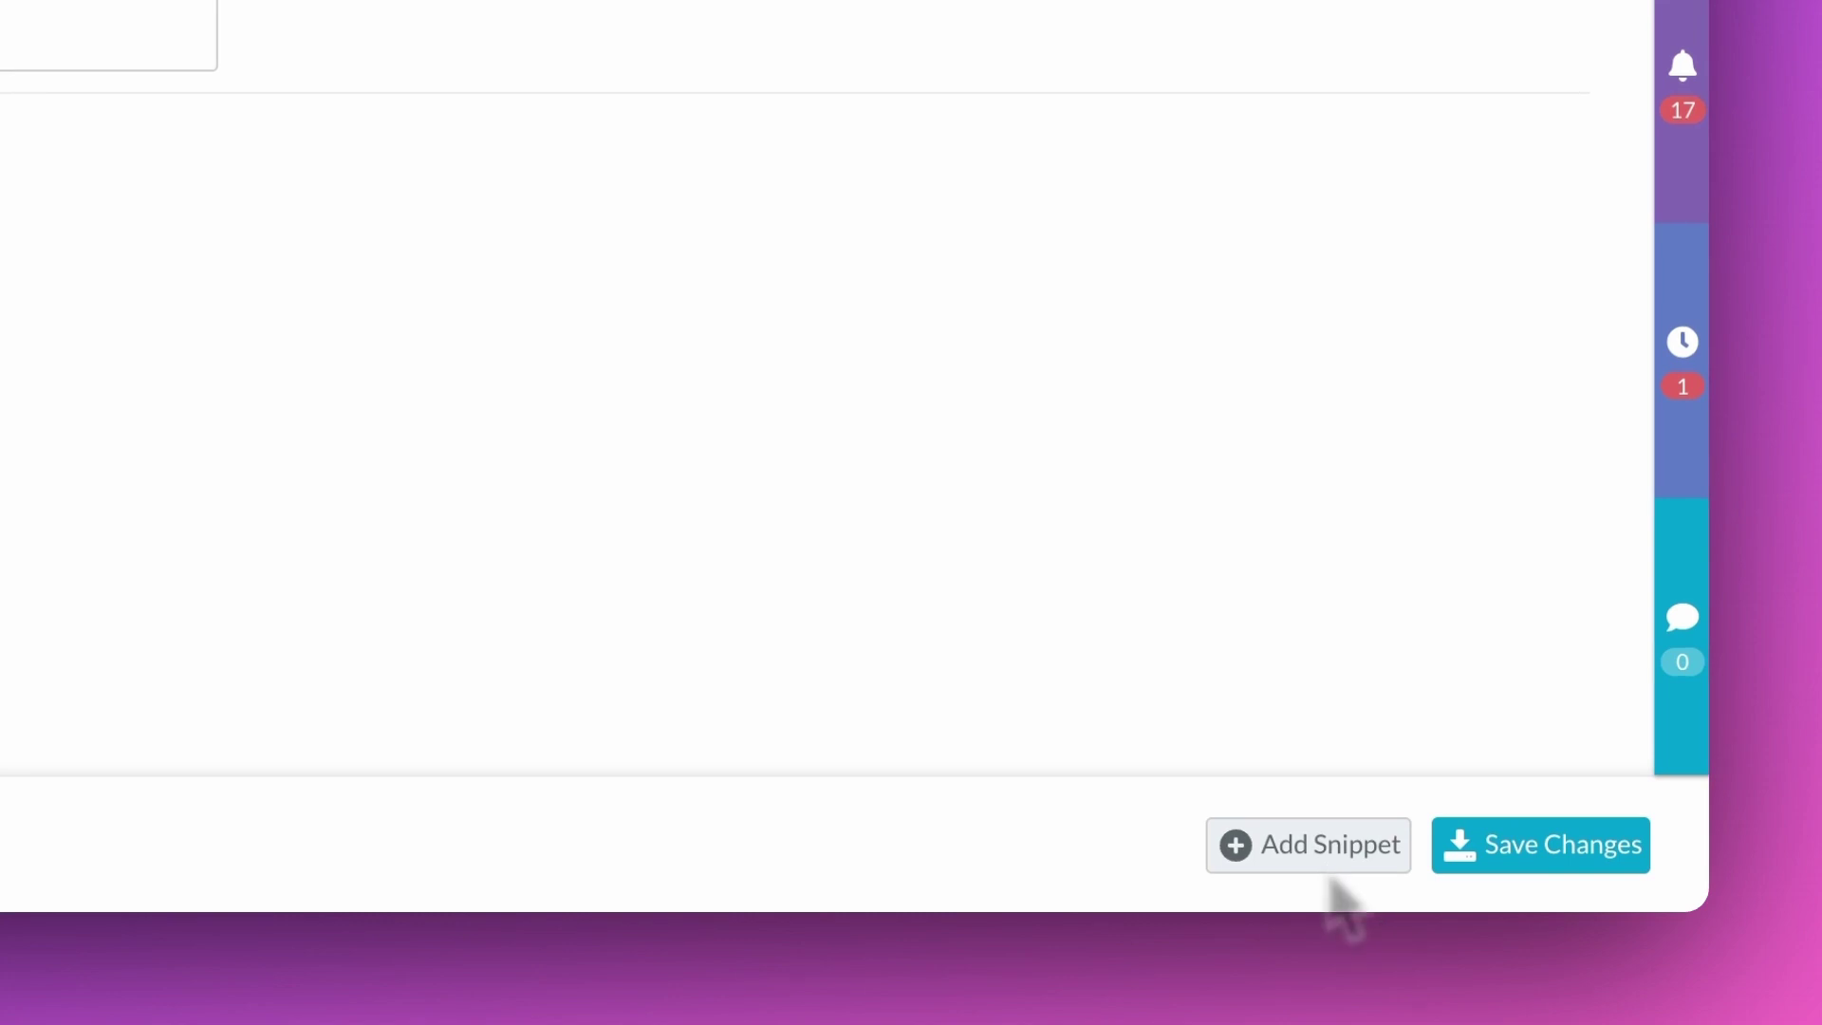
Step: Save a new THREAD snippet listing Thyroid, Heart, RA, Epilepsy, Asthma and Diabetes
{"action": "left_click", "coordinate": [1310, 854]}
{"action": "left_click", "coordinate": [558, 577]}
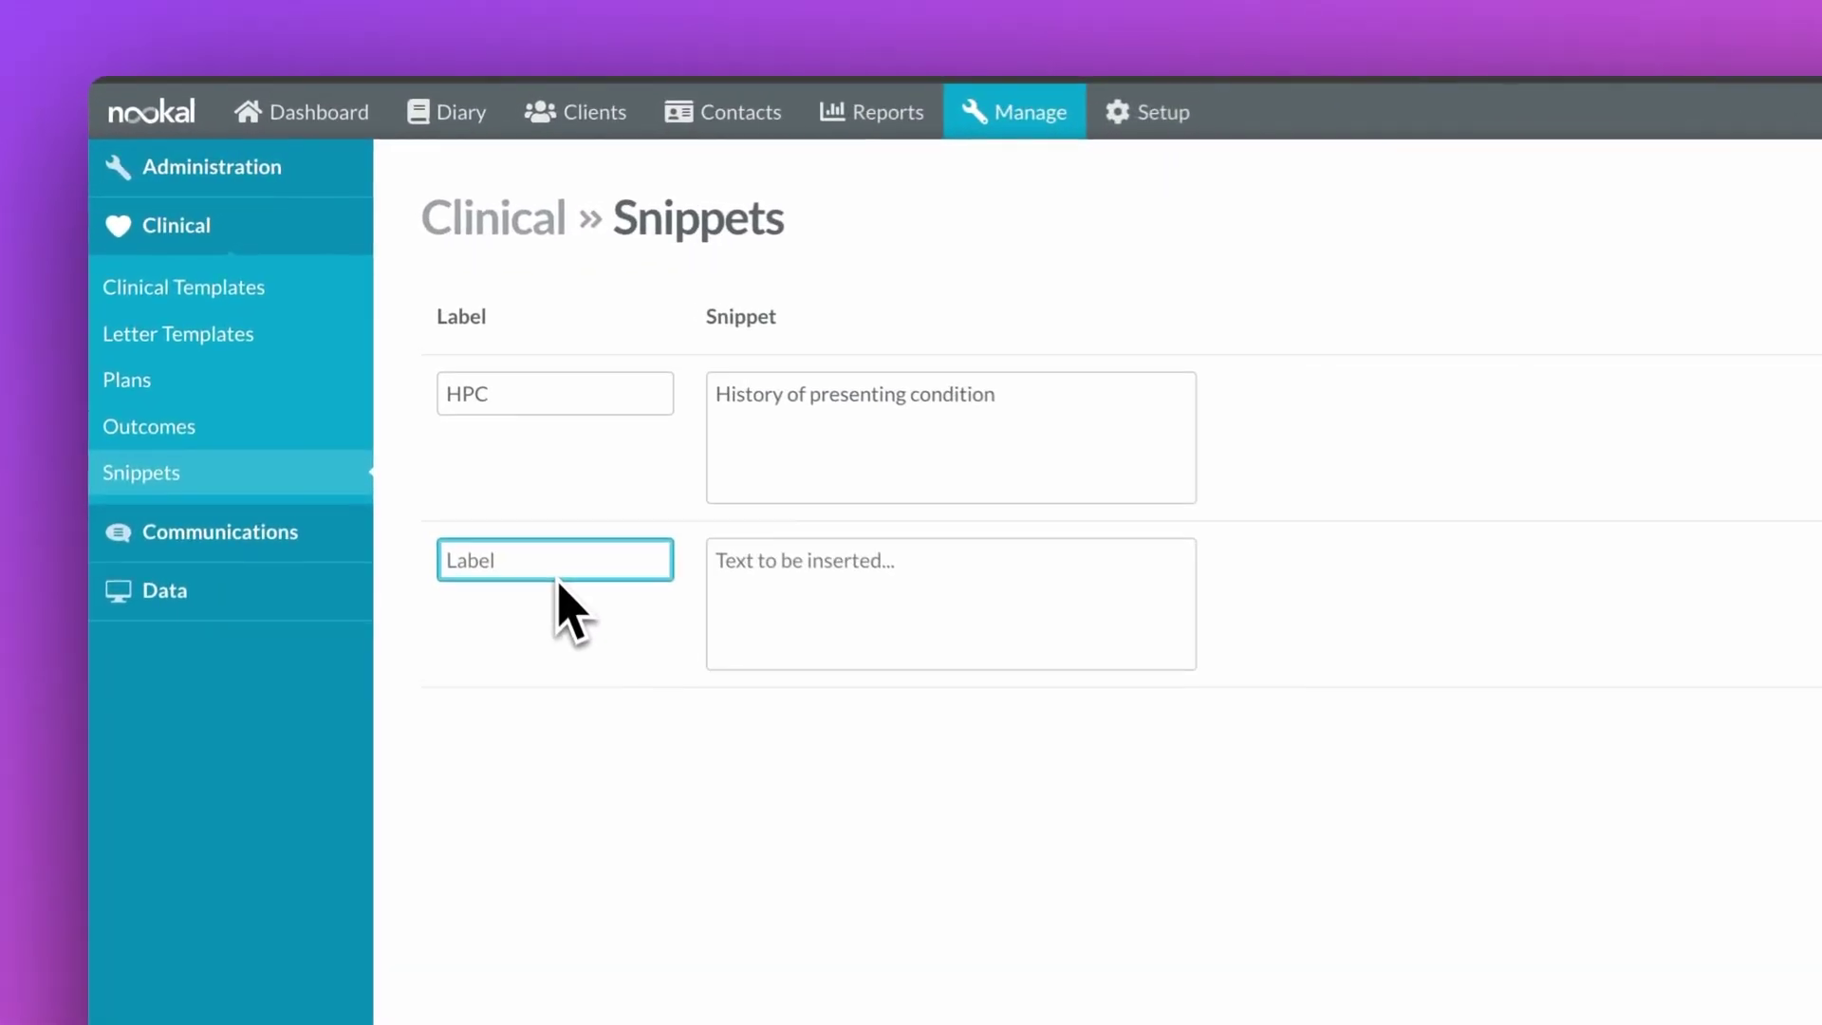
{"action": "type", "text": "THREAD"}
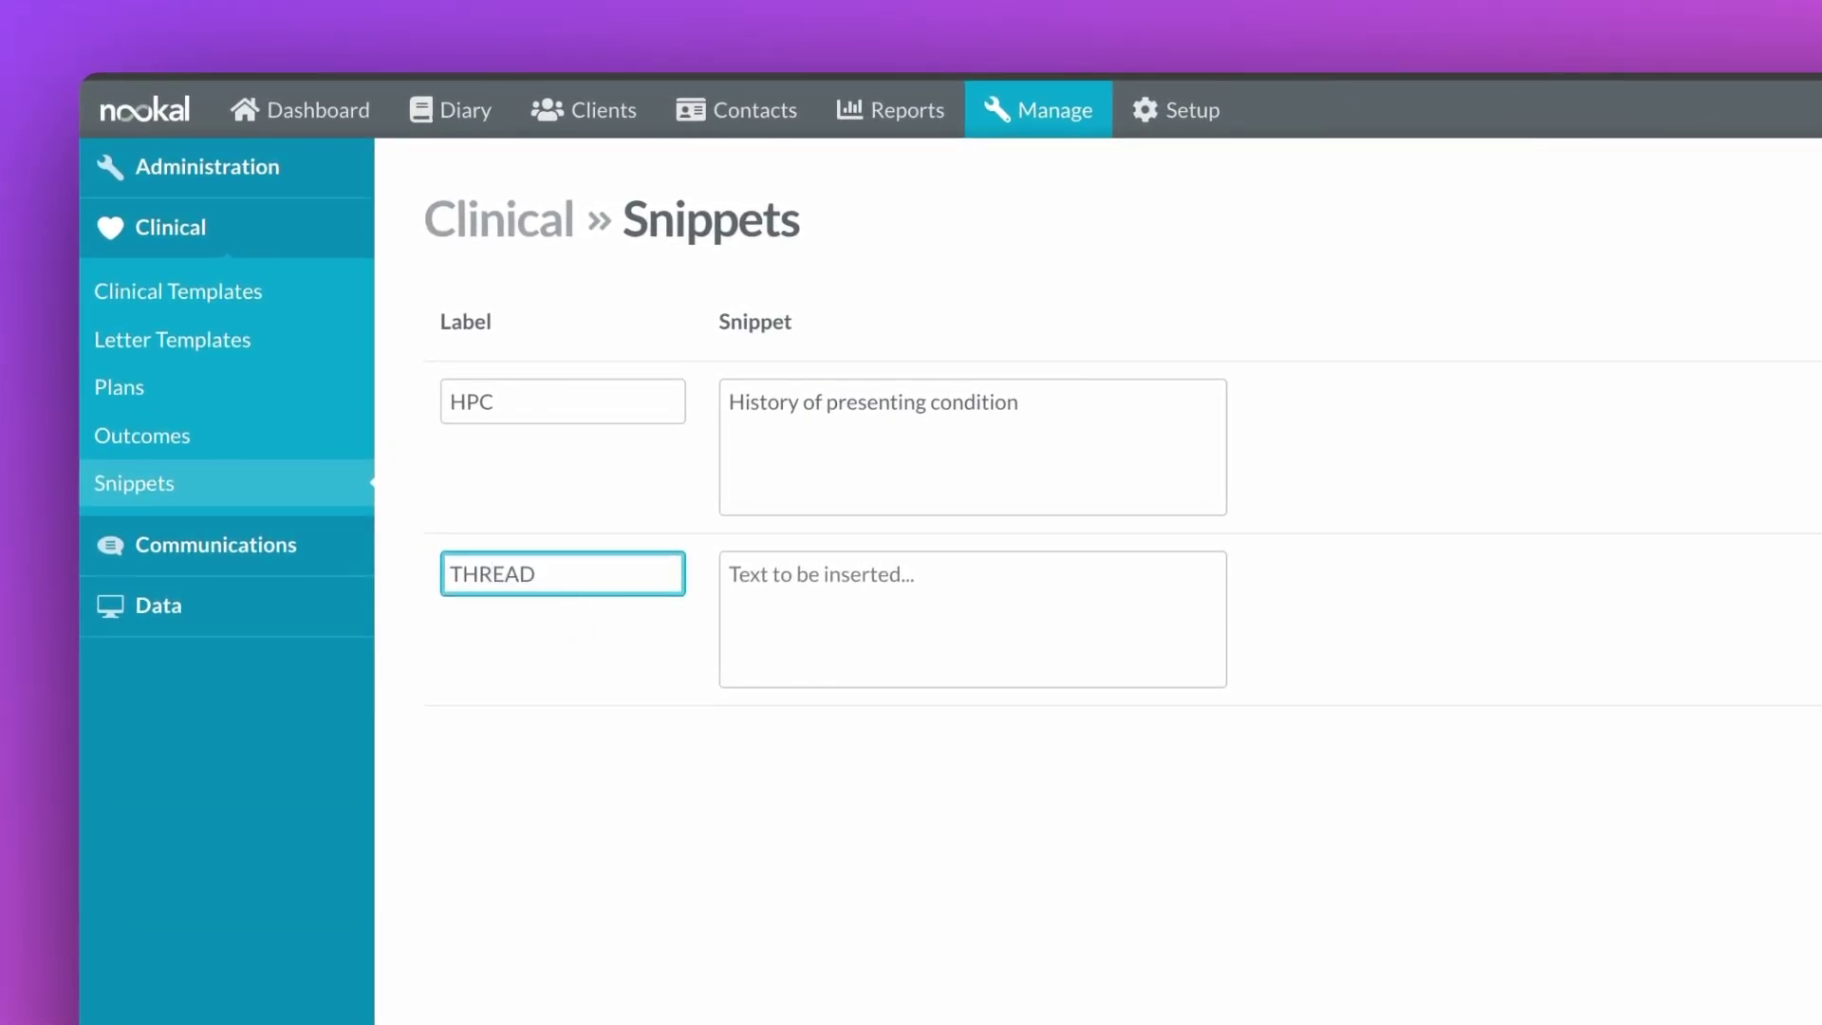
{"action": "key", "text": "Tab"}
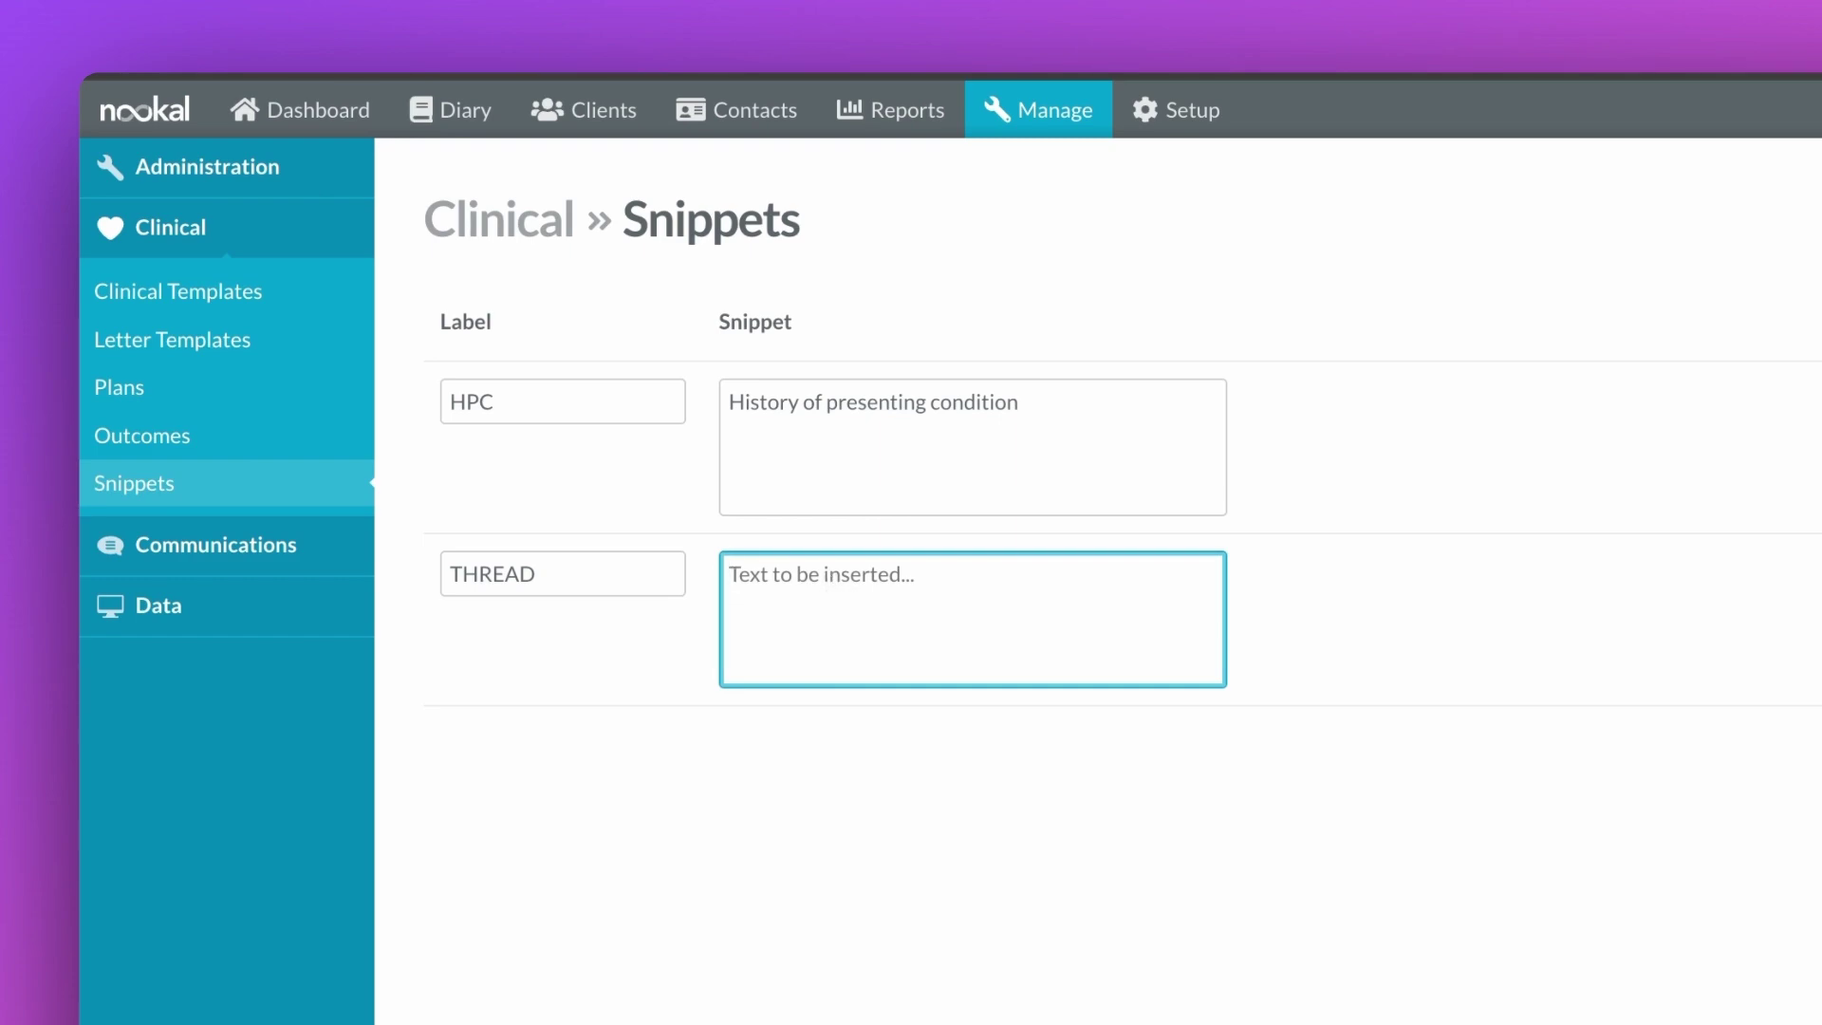
{"action": "key", "text": "ctrl+v"}
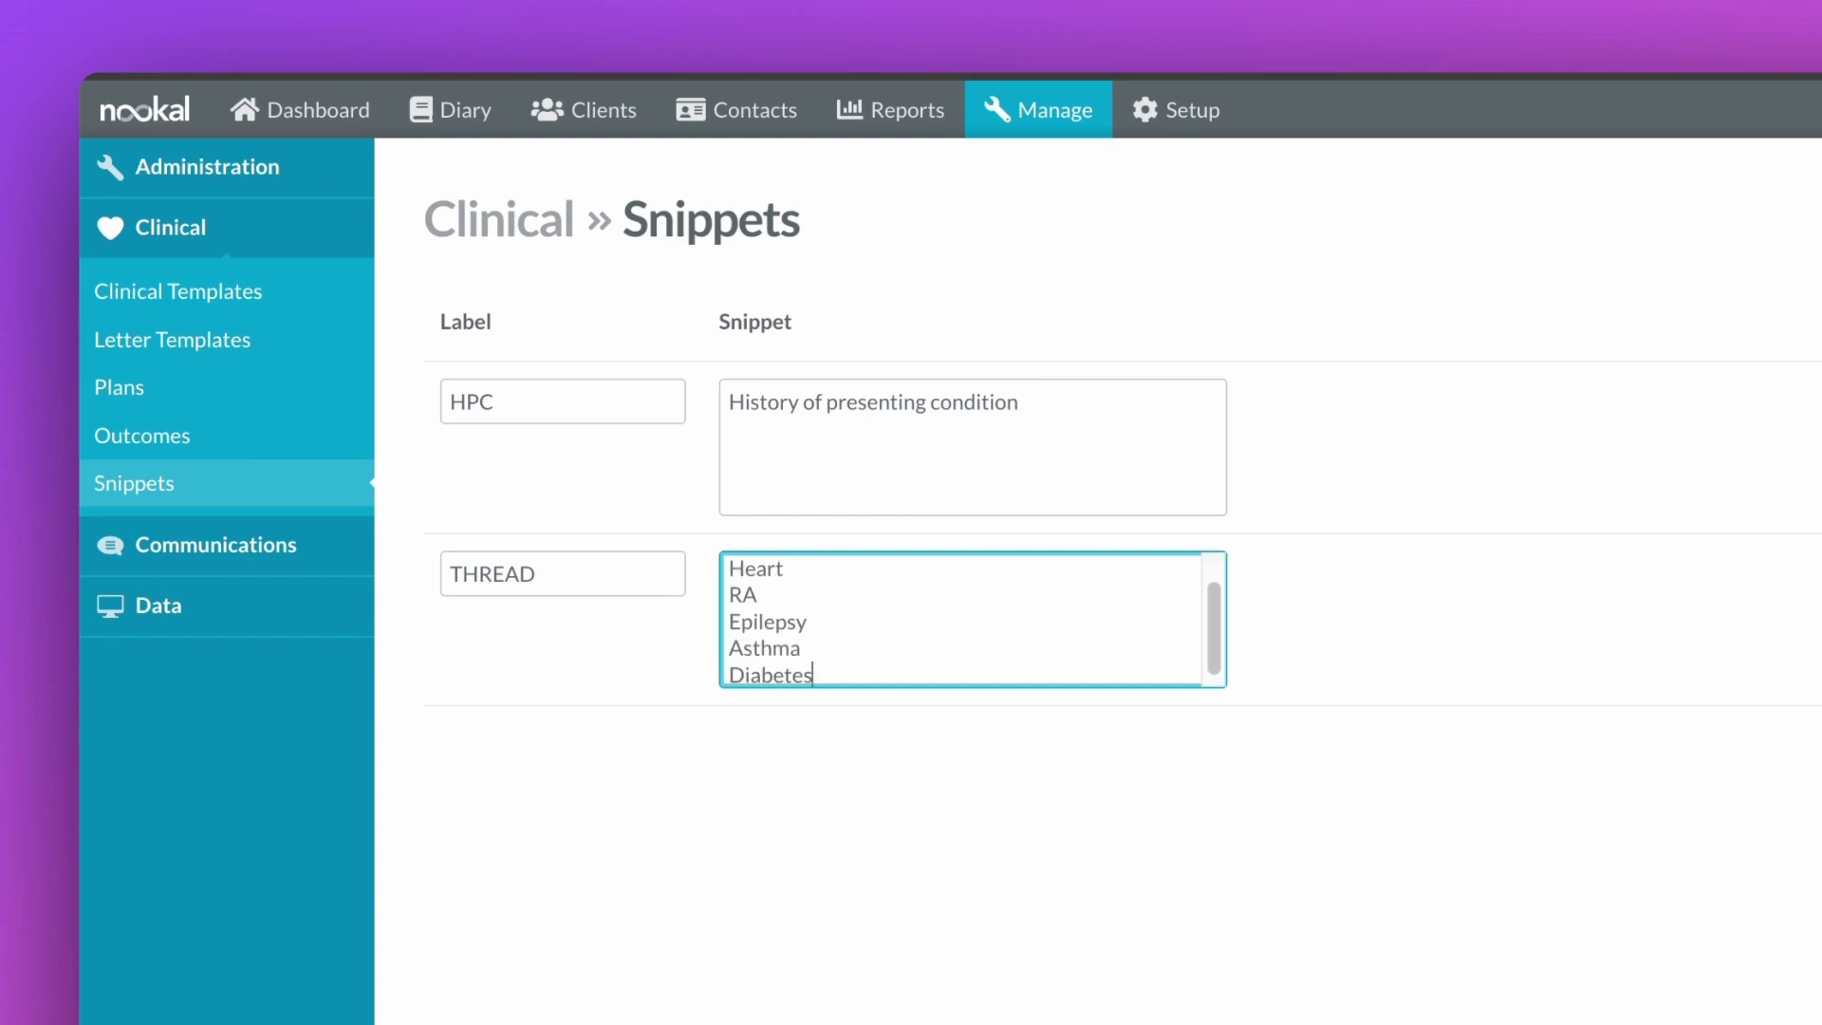
{"action": "scroll", "coordinate": [841, 623], "scroll_direction": "up", "scroll_amount": 2}
{"action": "scroll", "coordinate": [841, 622], "scroll_direction": "down", "scroll_amount": 2}
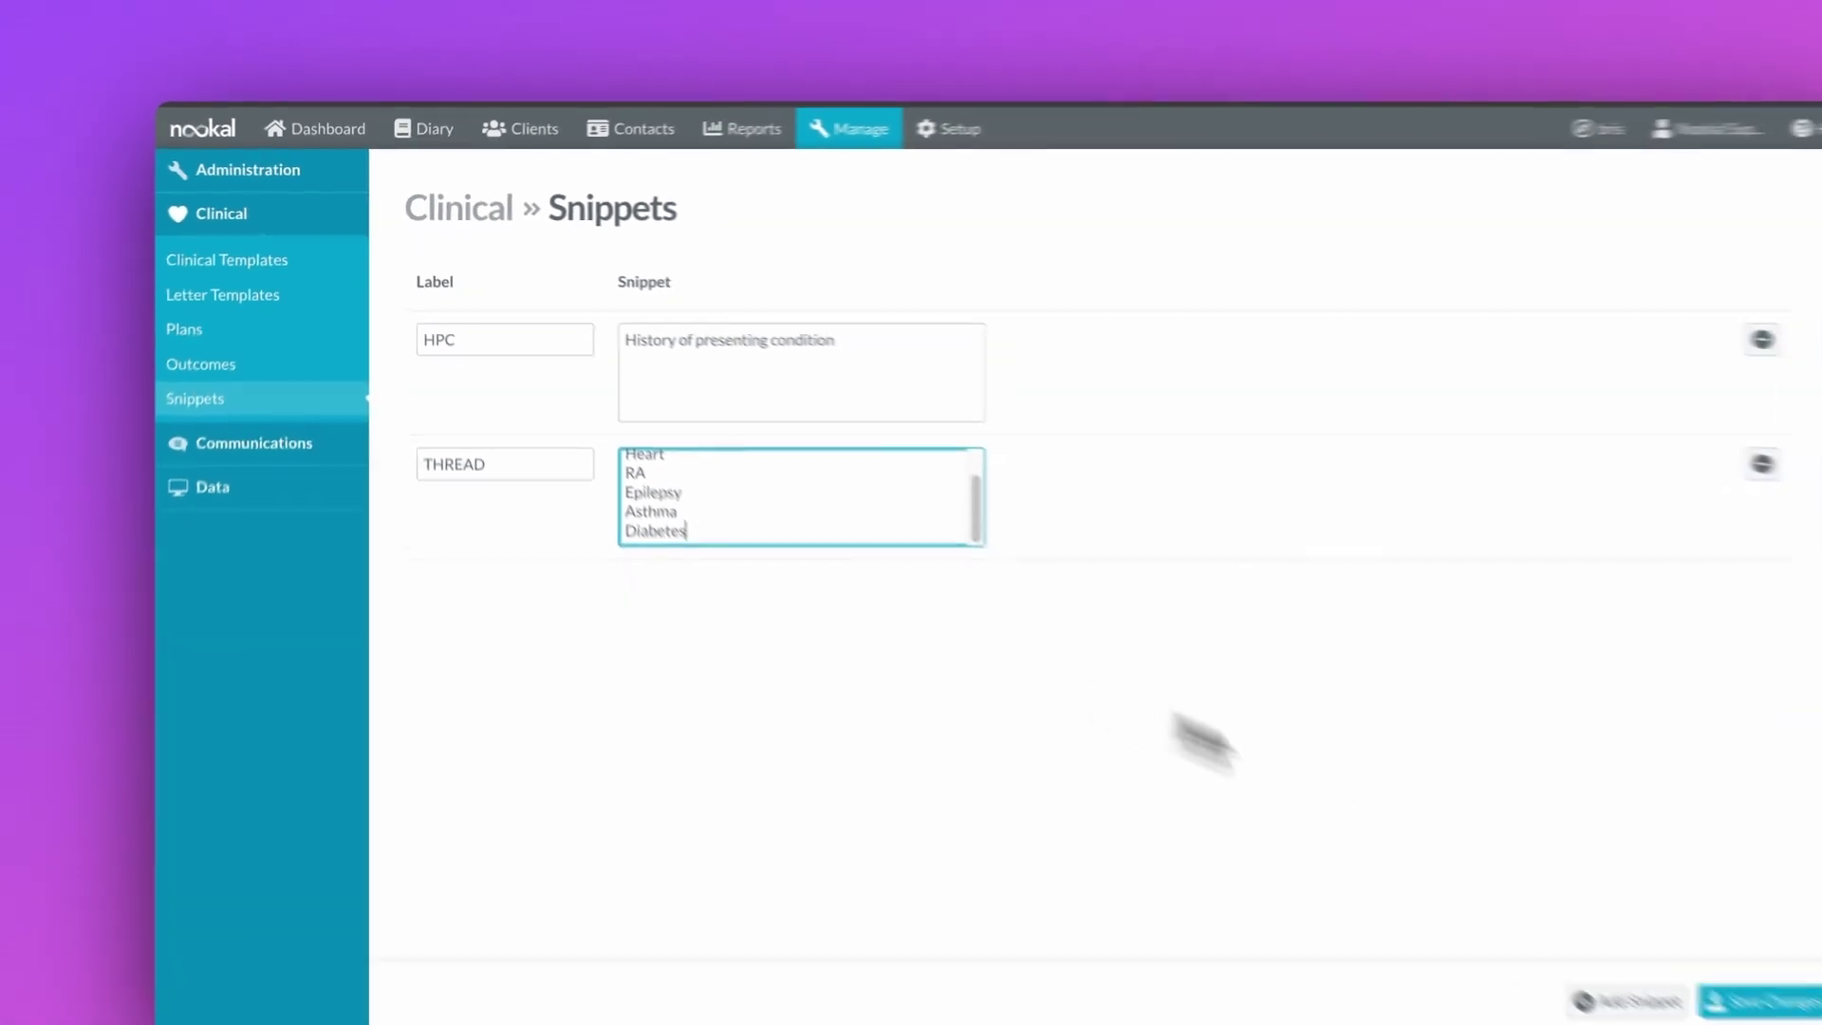
{"action": "left_click", "coordinate": [1578, 884]}
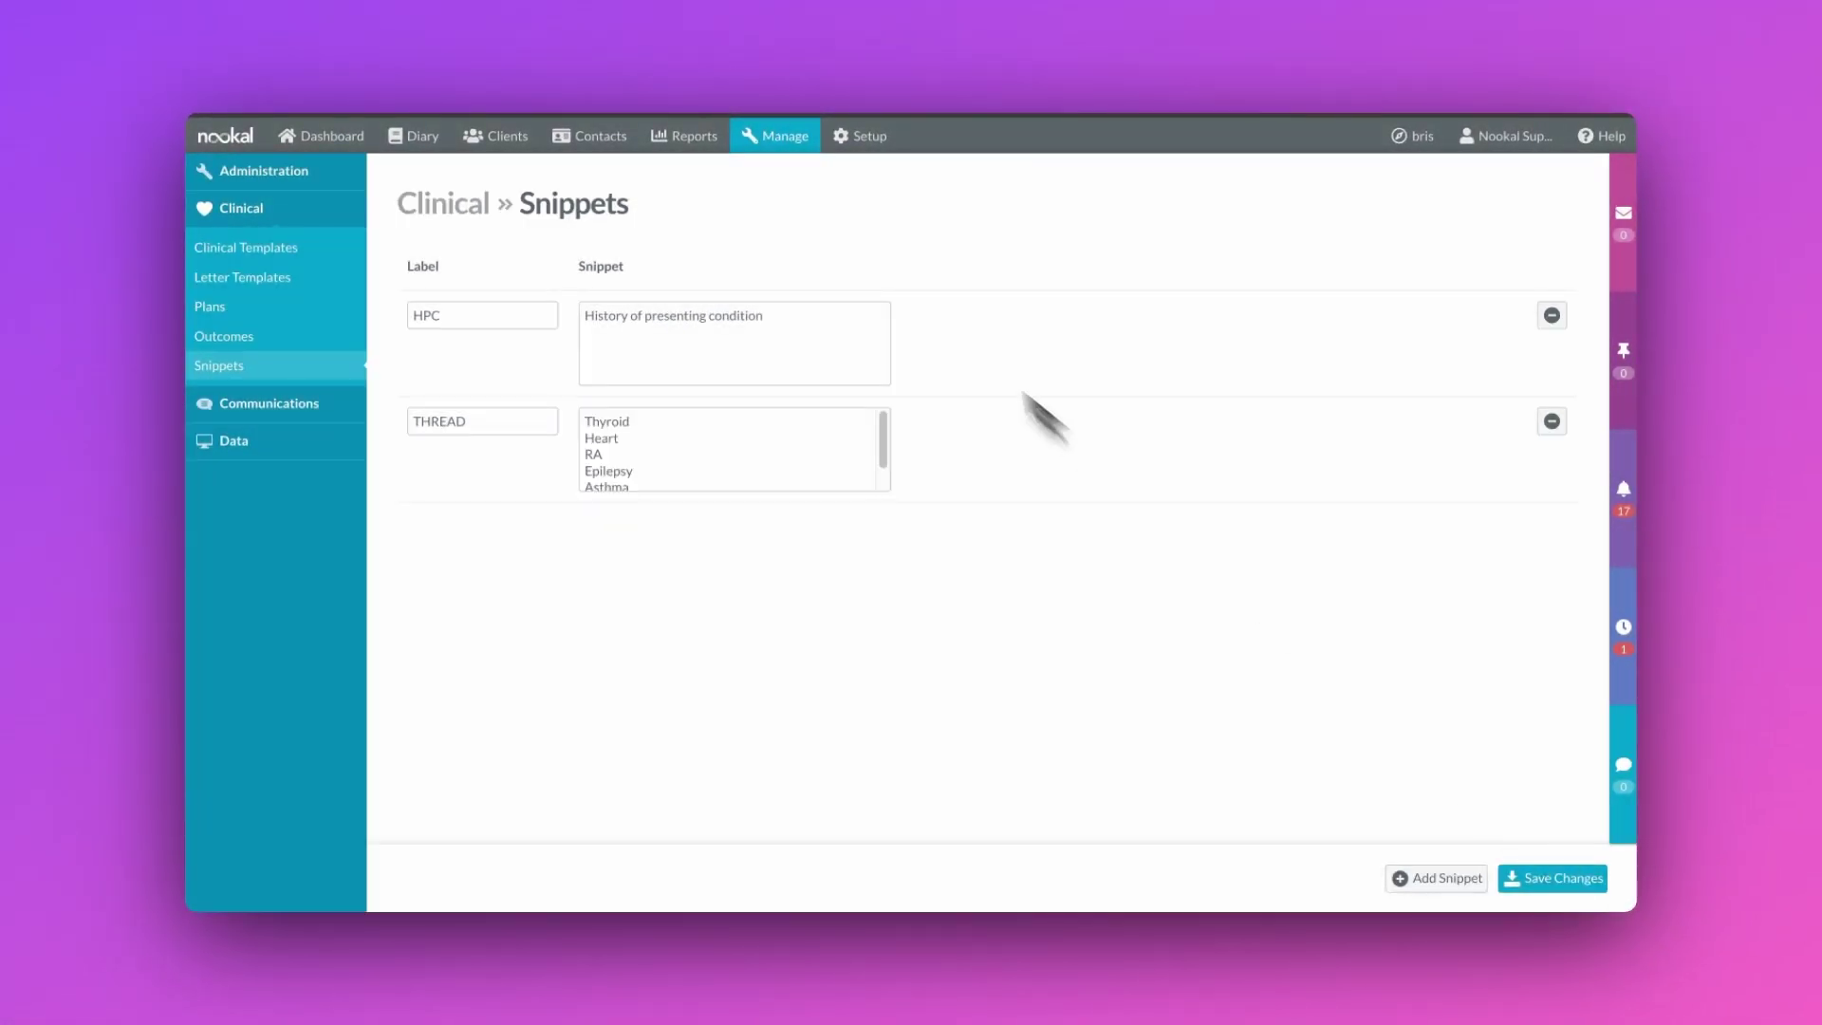
{"action": "left_click", "coordinate": [510, 134]}
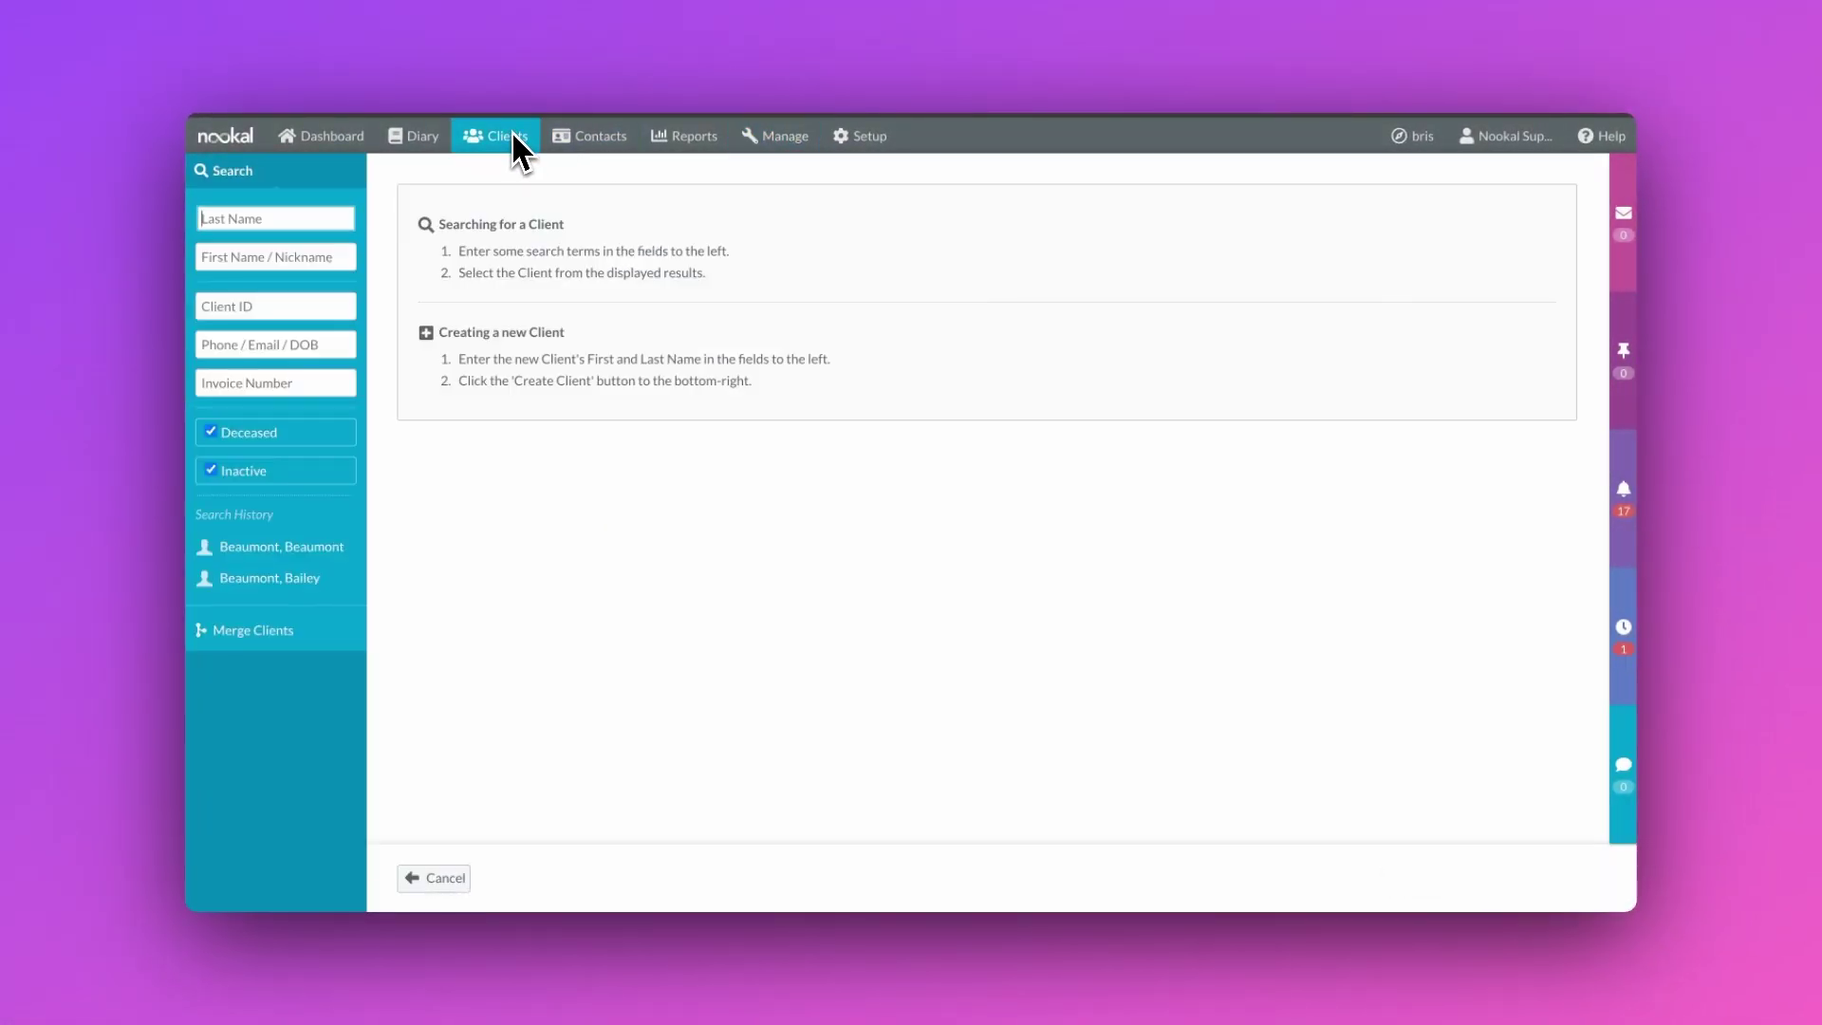
{"action": "left_click", "coordinate": [304, 576]}
{"action": "left_click", "coordinate": [302, 584]}
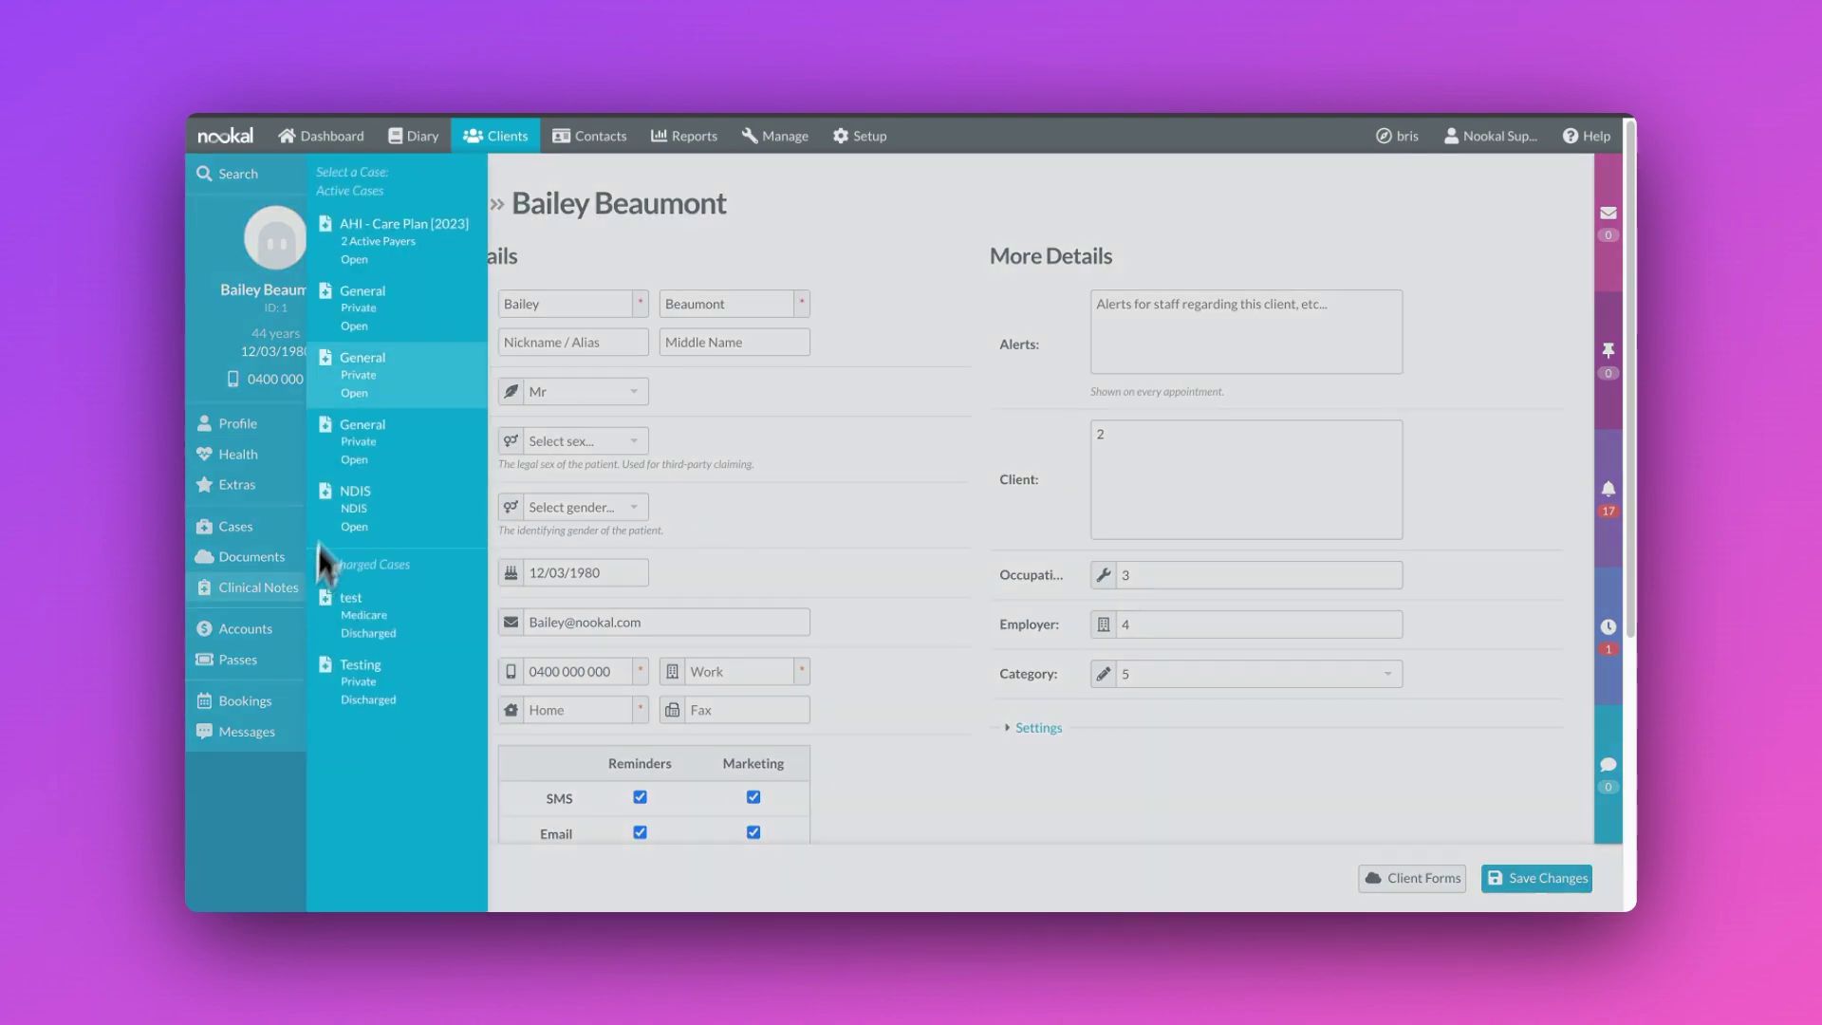
{"action": "left_click", "coordinate": [386, 227]}
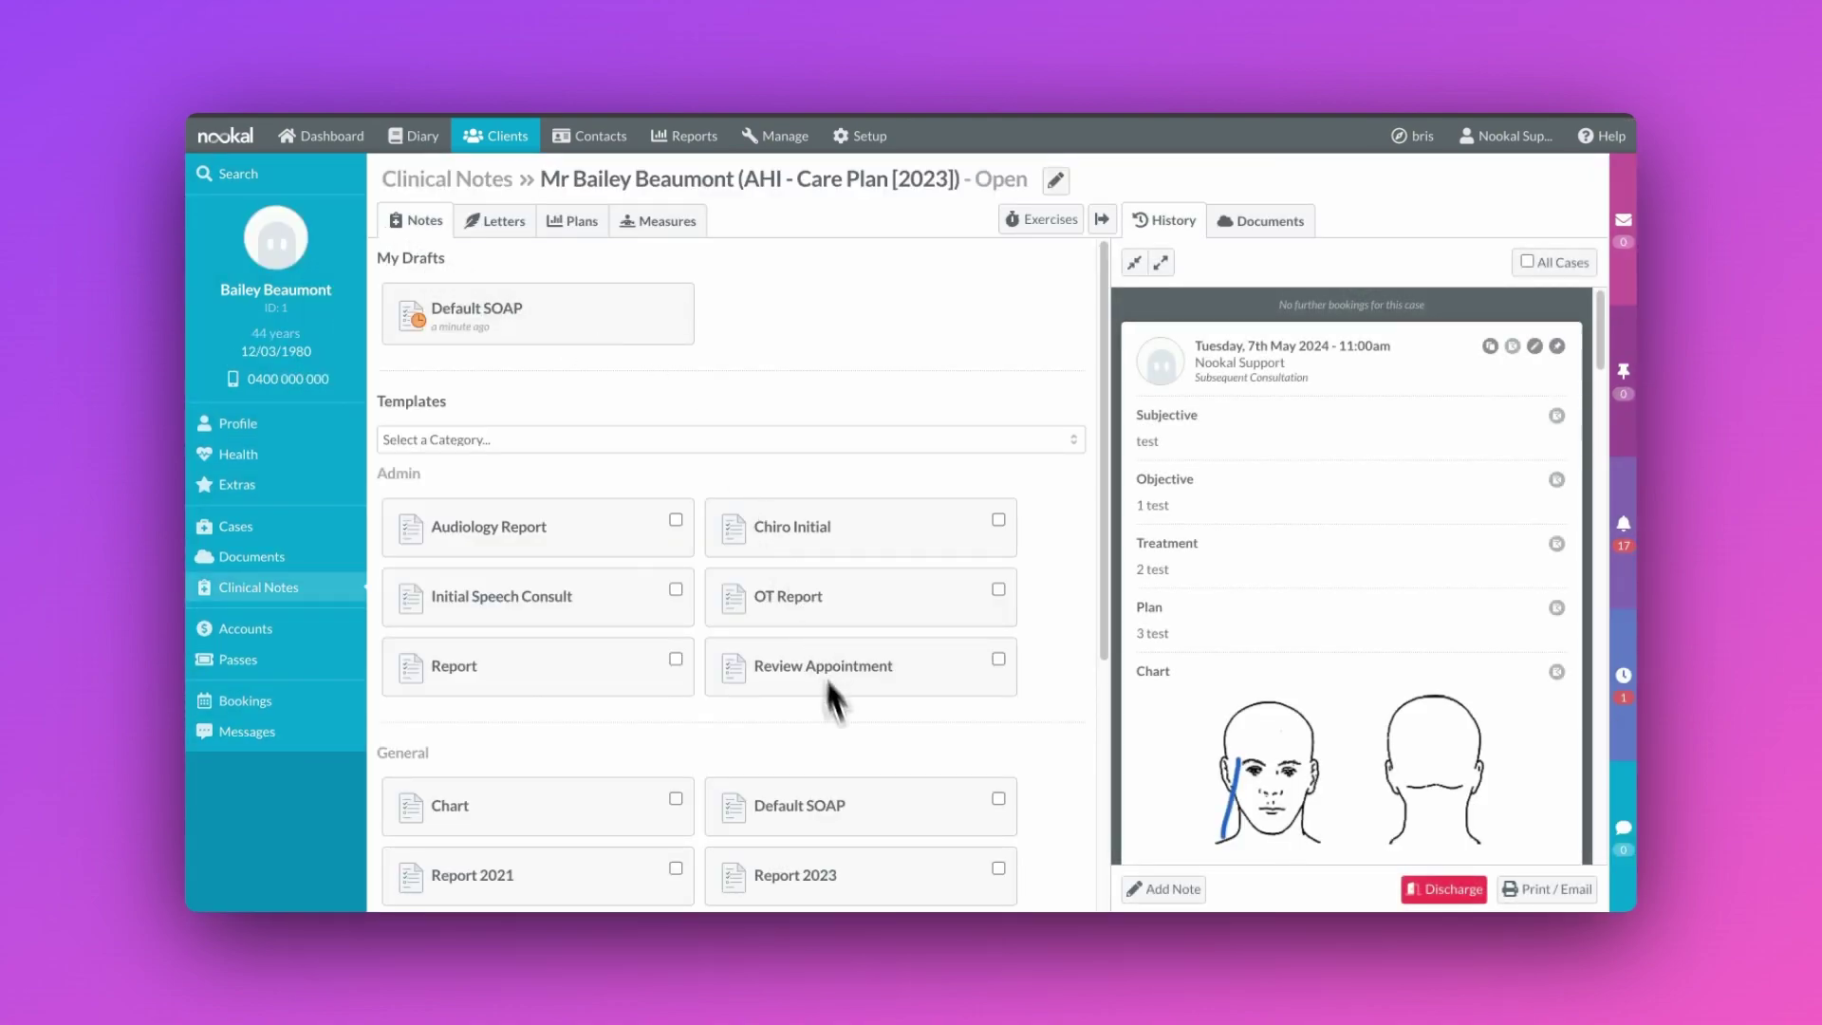
{"action": "left_click", "coordinate": [866, 826]}
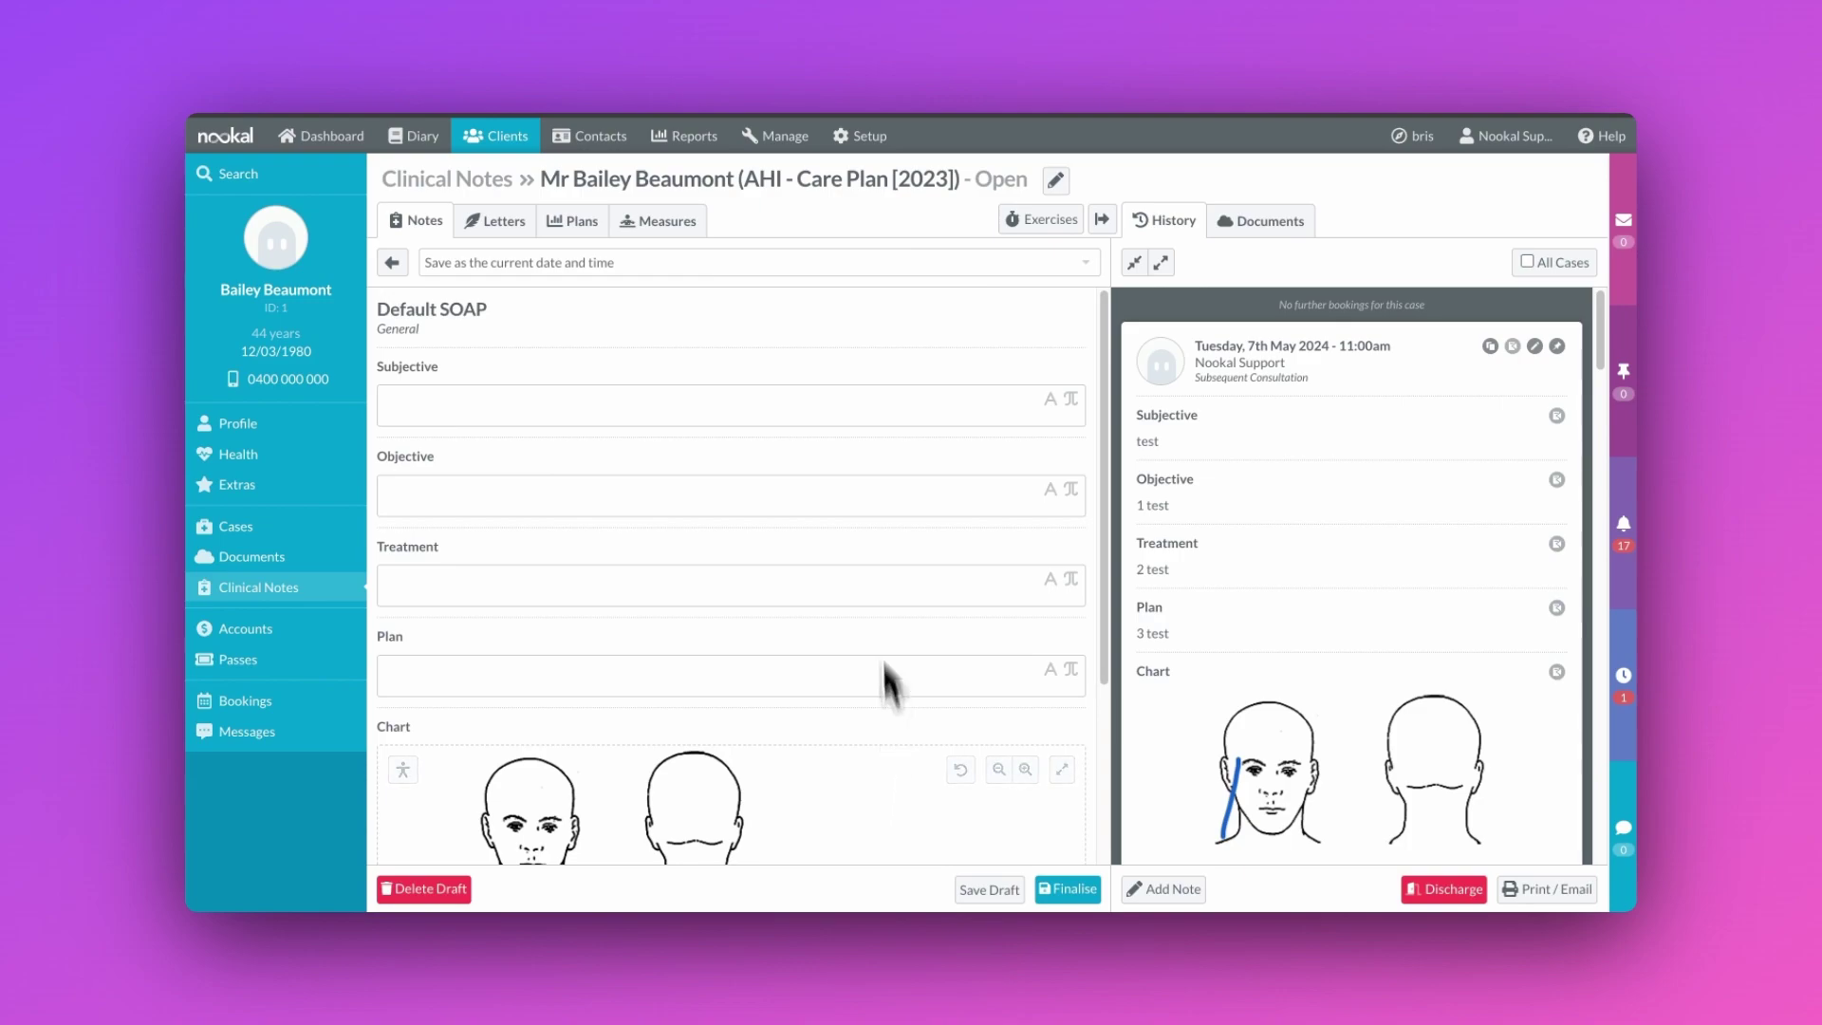
Step: Insert the THREAD snippet into Objective, then the HPC snippet on a new line
{"action": "left_click", "coordinate": [482, 498]}
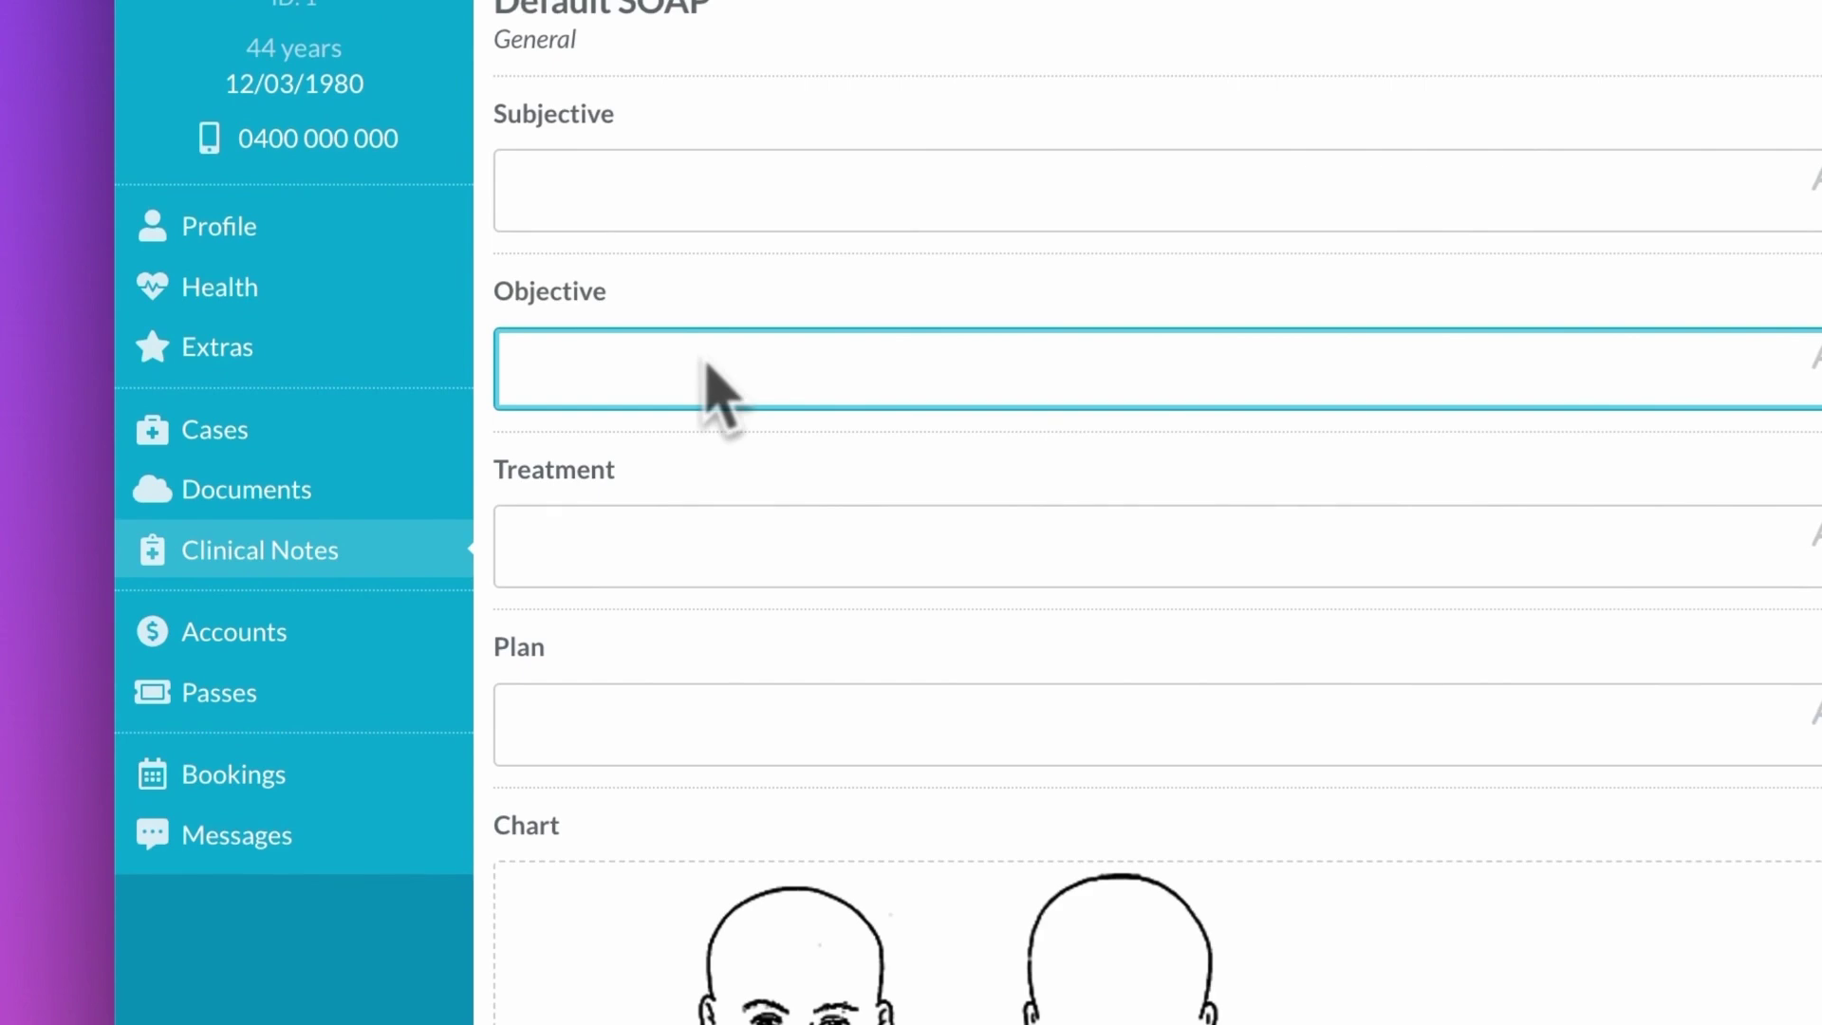
{"action": "type", "text": "!"}
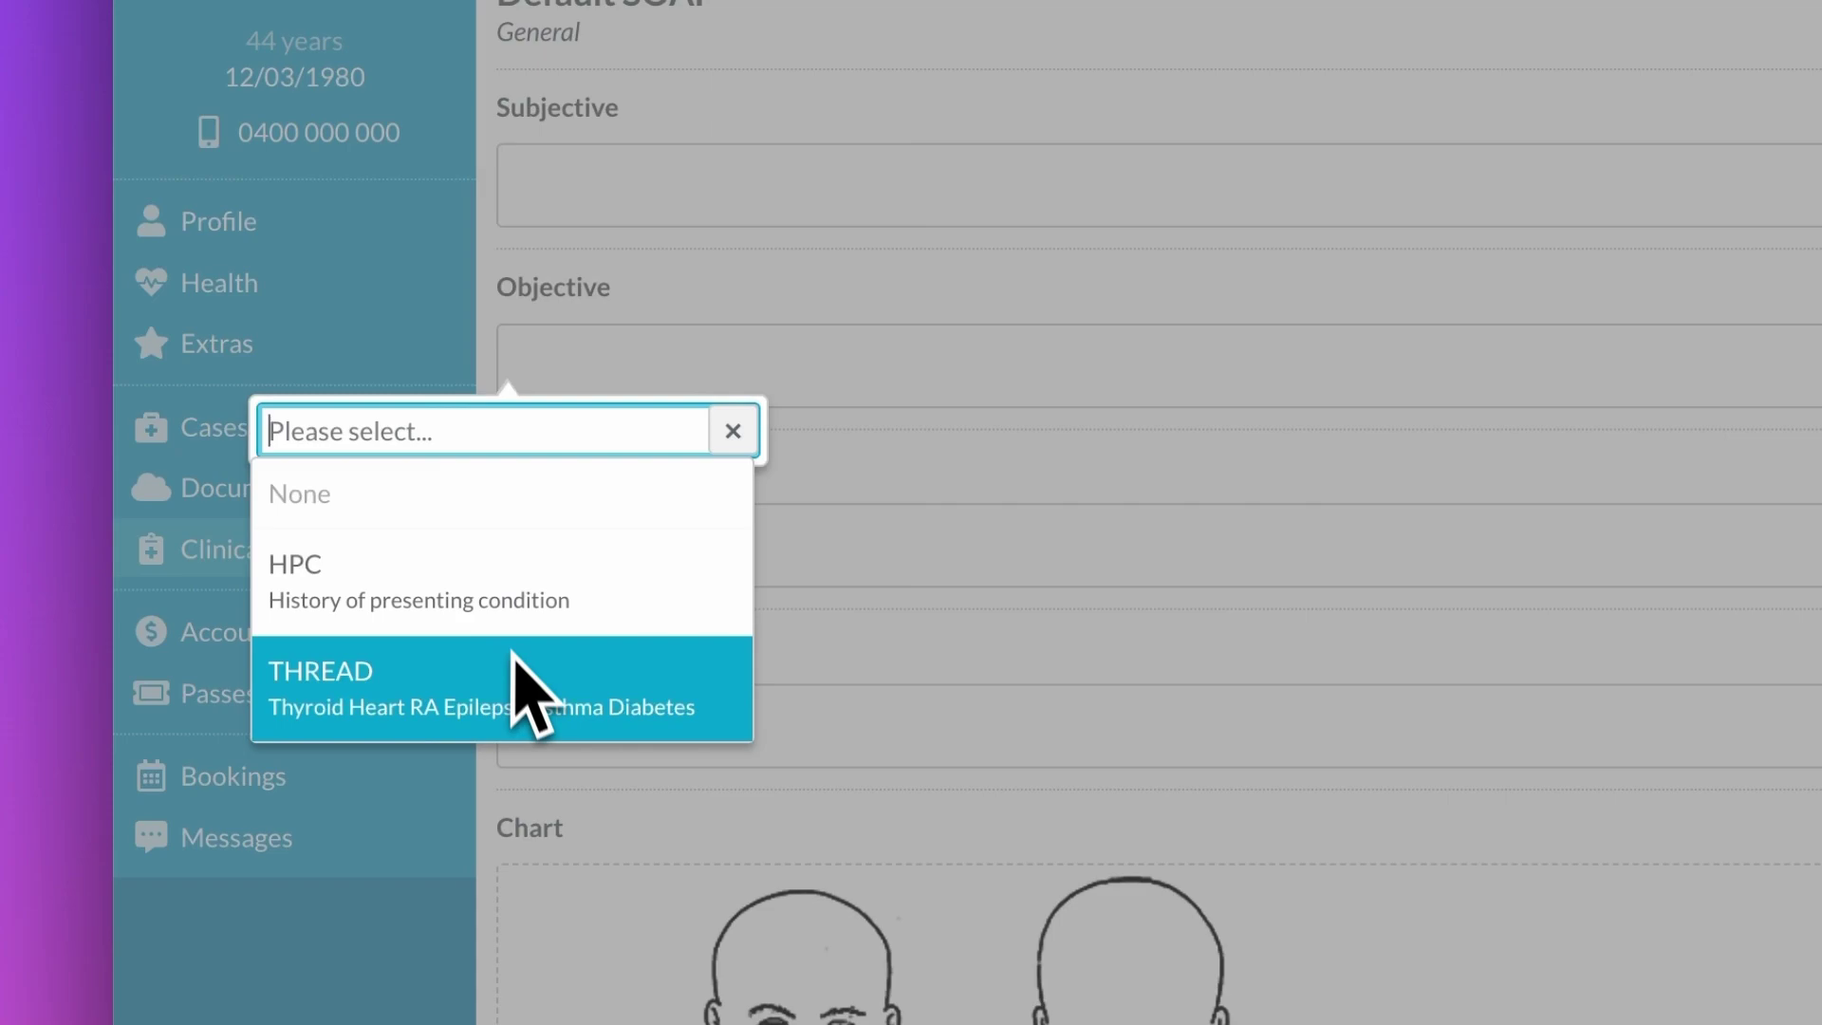
{"action": "left_click", "coordinate": [518, 680]}
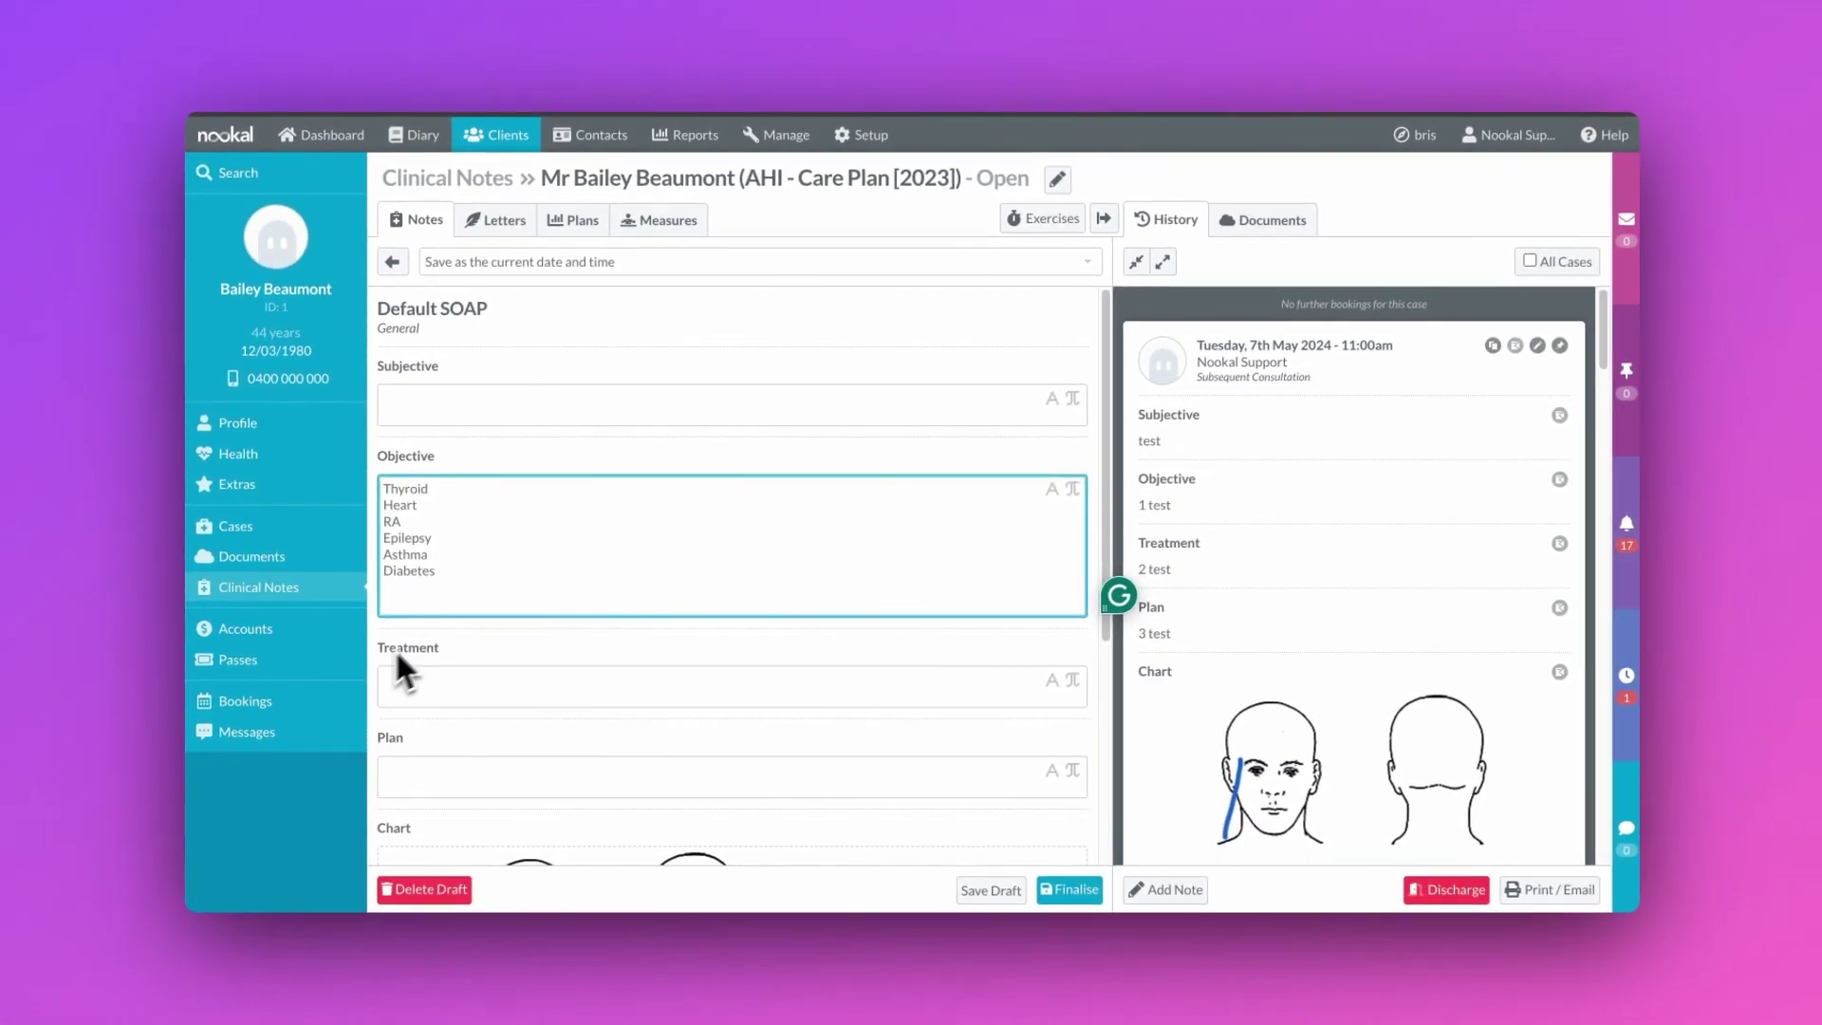
{"action": "key", "text": "Return"}
{"action": "left_click", "coordinate": [1049, 489]}
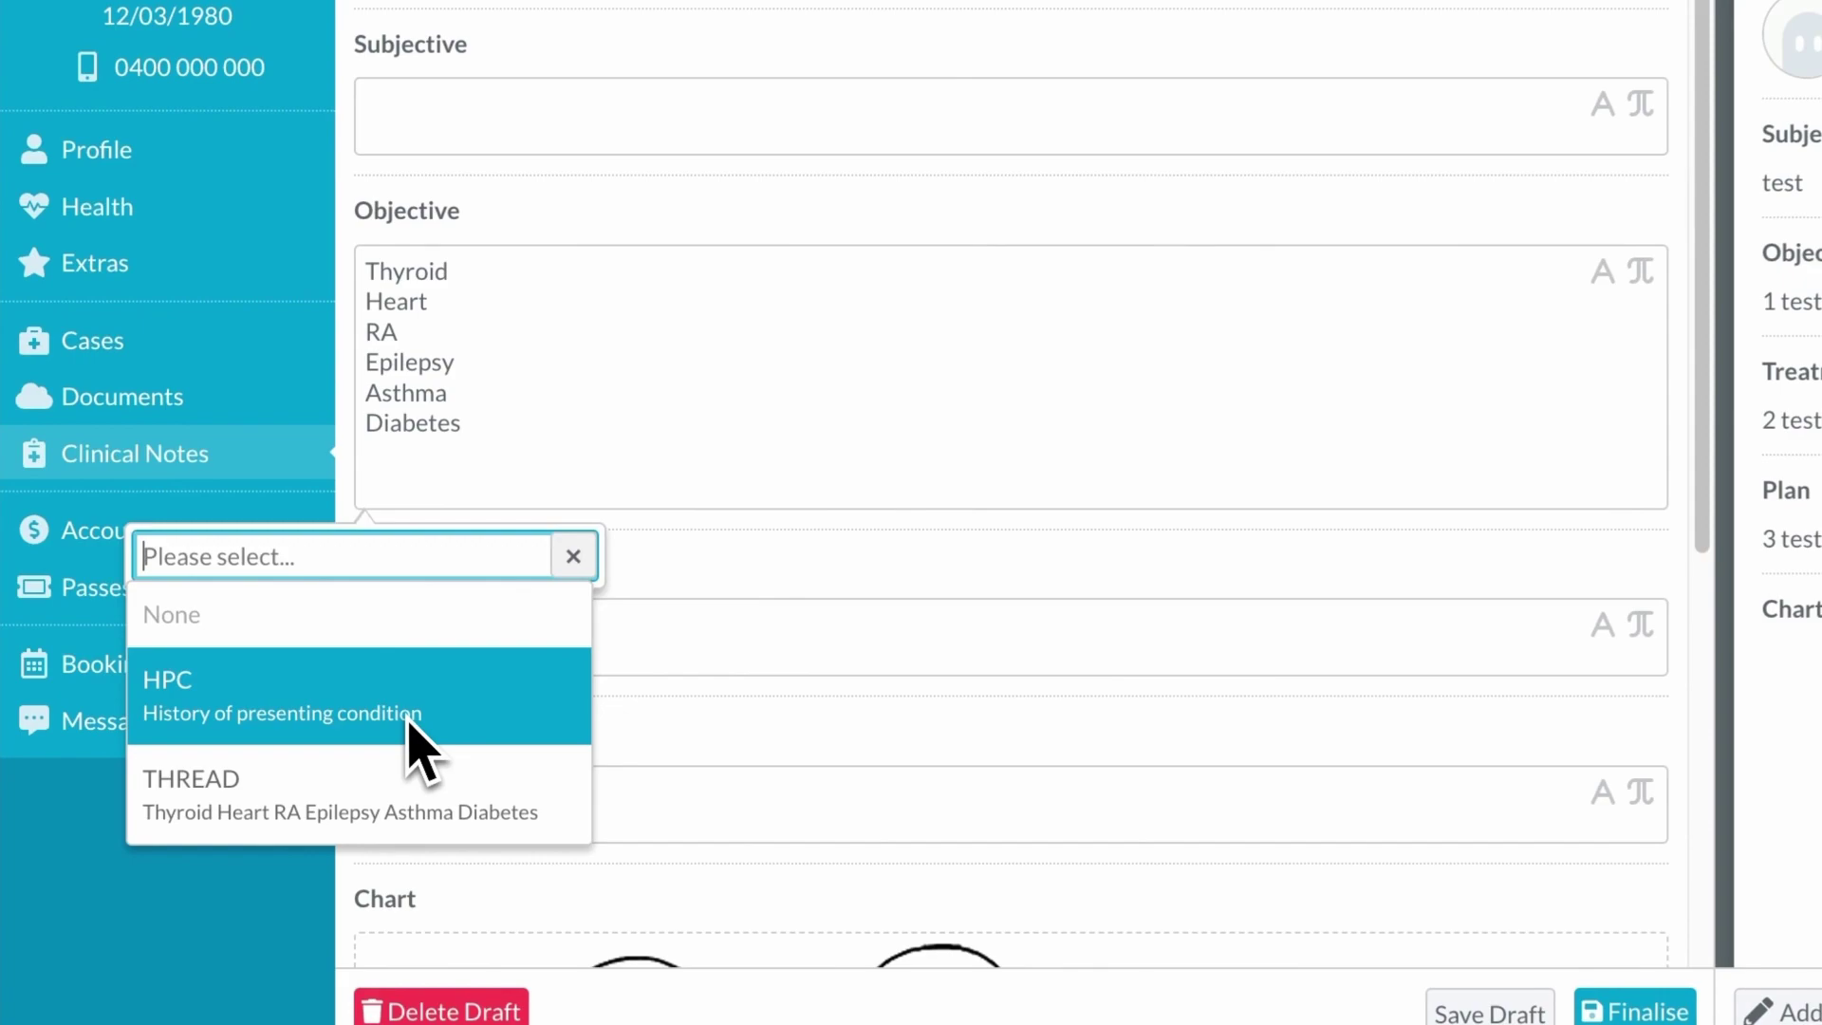
{"action": "left_click", "coordinate": [420, 713]}
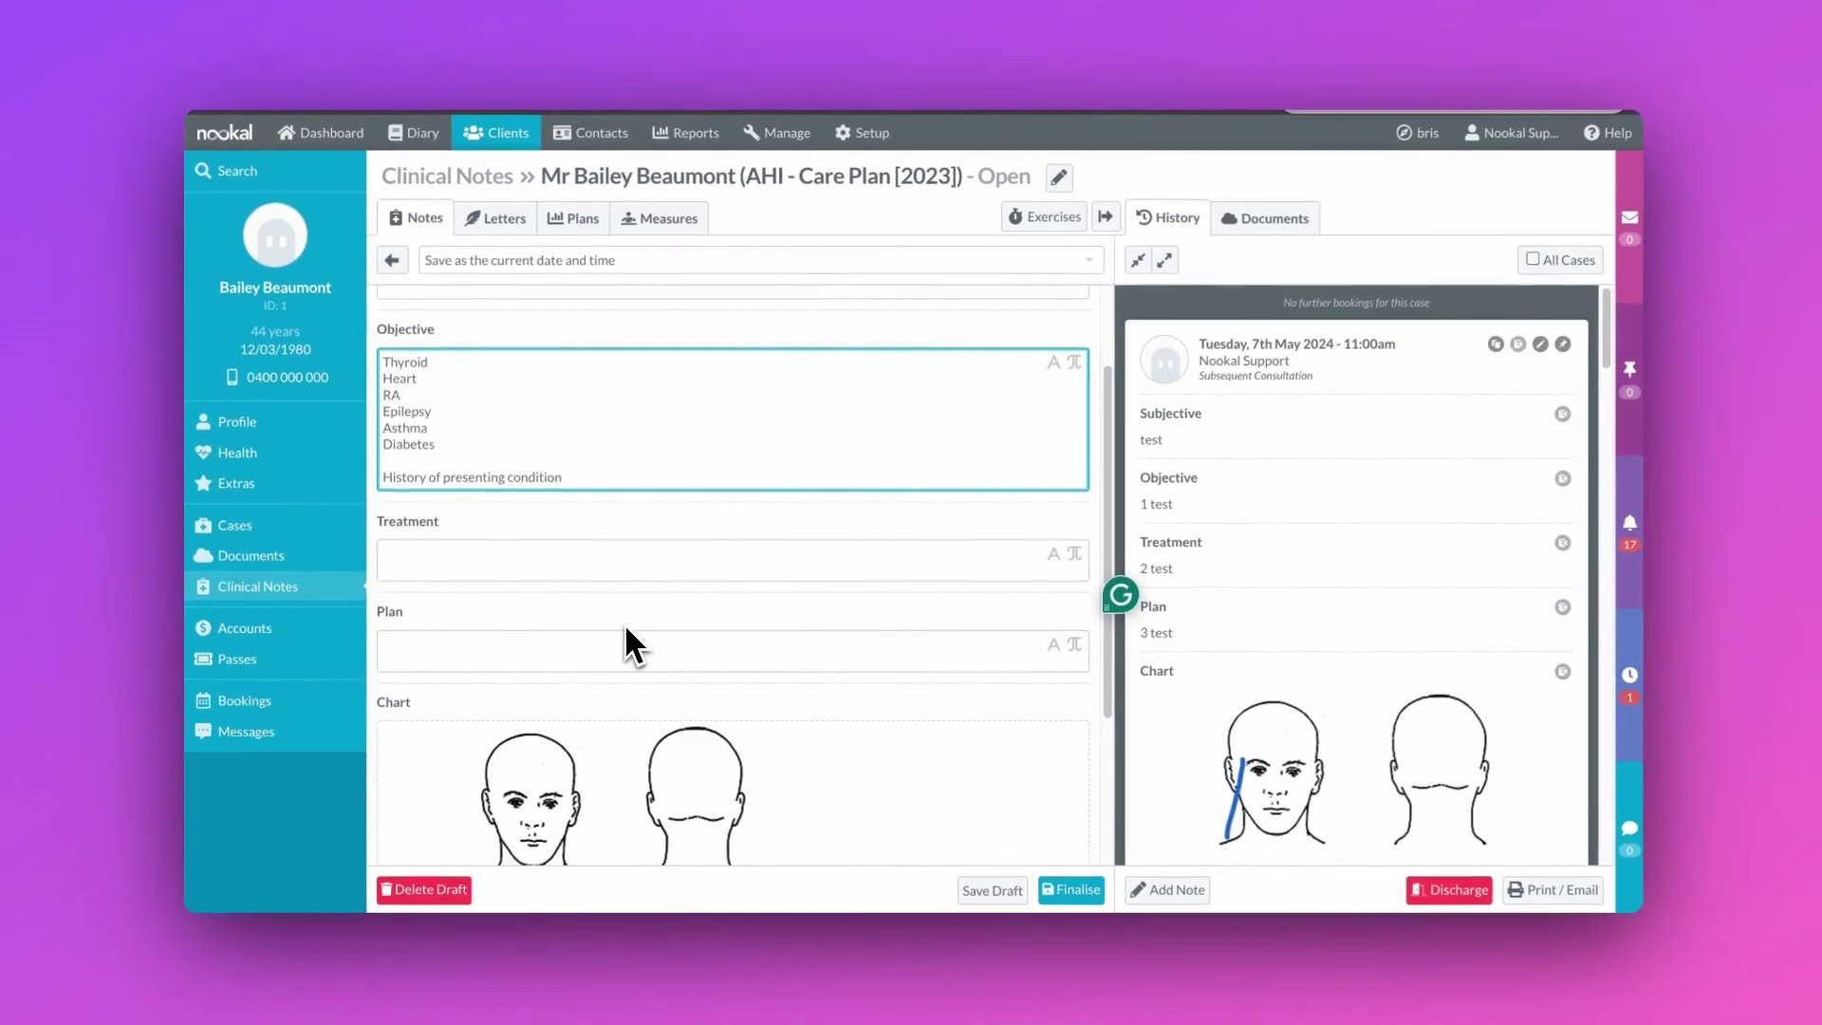
{"action": "scroll", "coordinate": [627, 641], "scroll_direction": "down", "scroll_amount": 1}
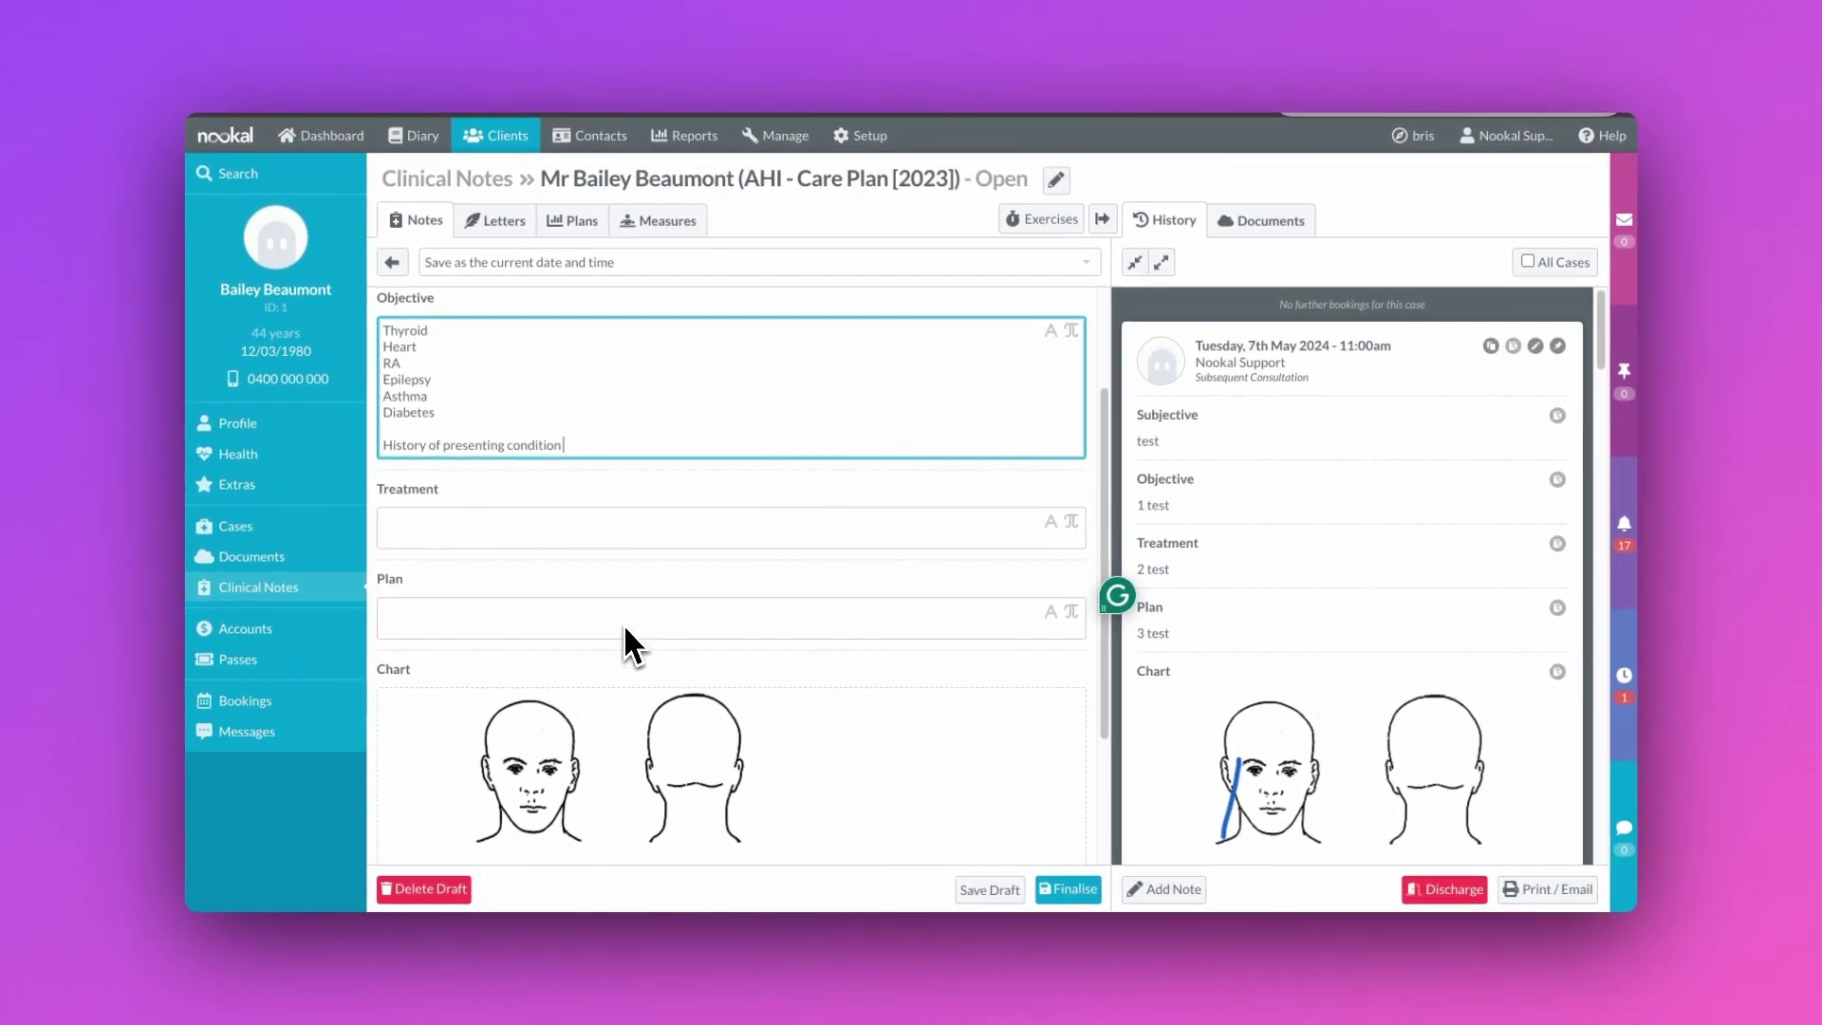
{"action": "left_click", "coordinate": [1067, 891]}
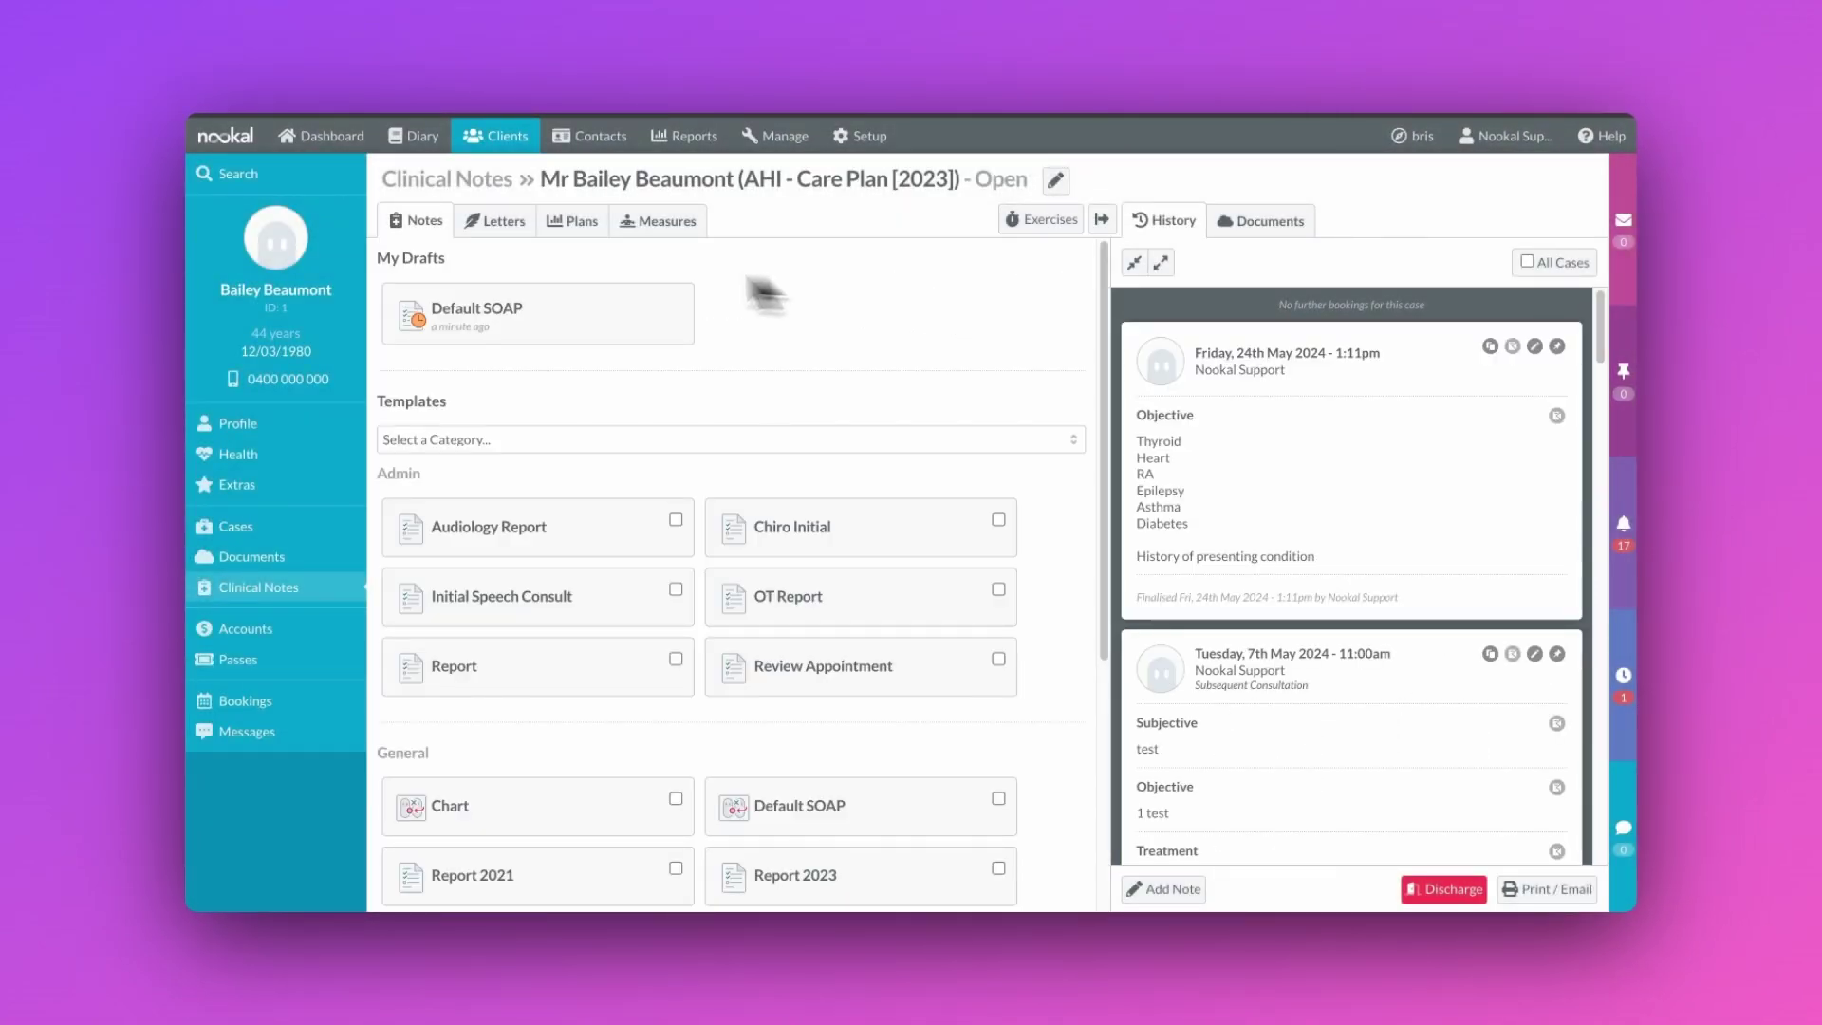
{"action": "left_click", "coordinate": [483, 220]}
{"action": "left_click", "coordinate": [513, 519]}
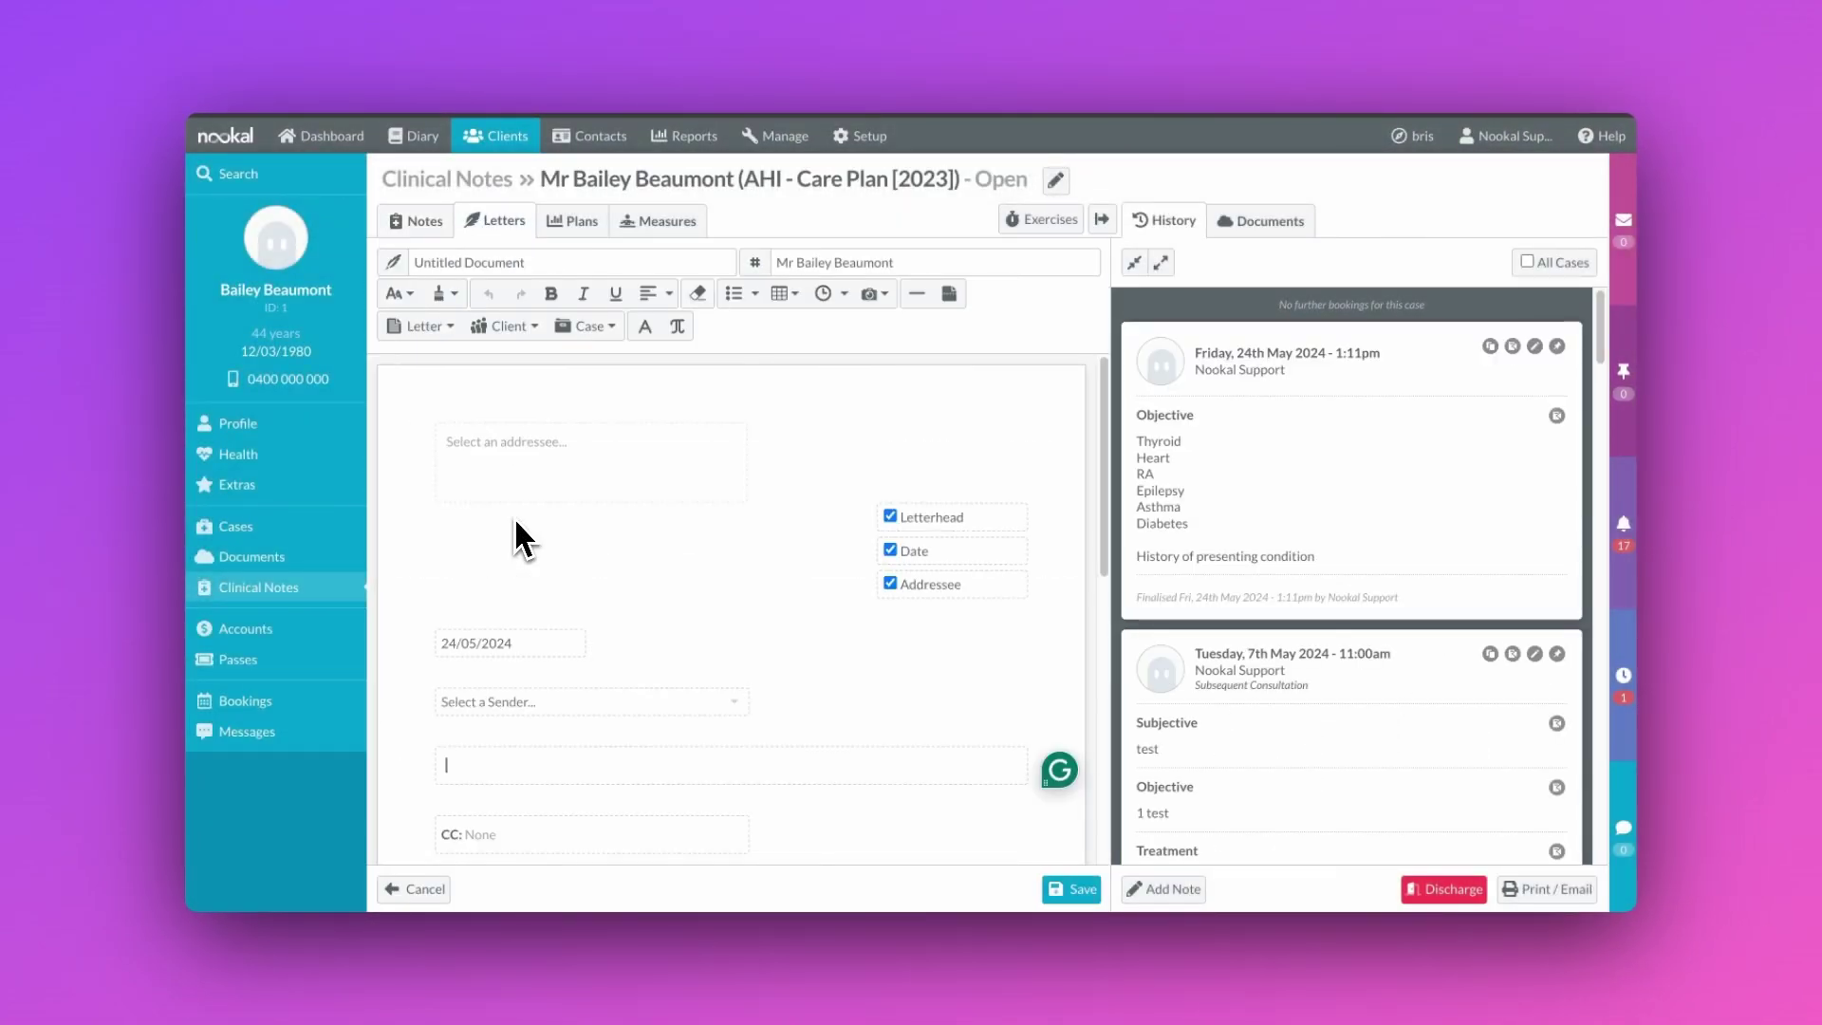
{"action": "scroll", "coordinate": [634, 553], "scroll_direction": "down", "scroll_amount": 2}
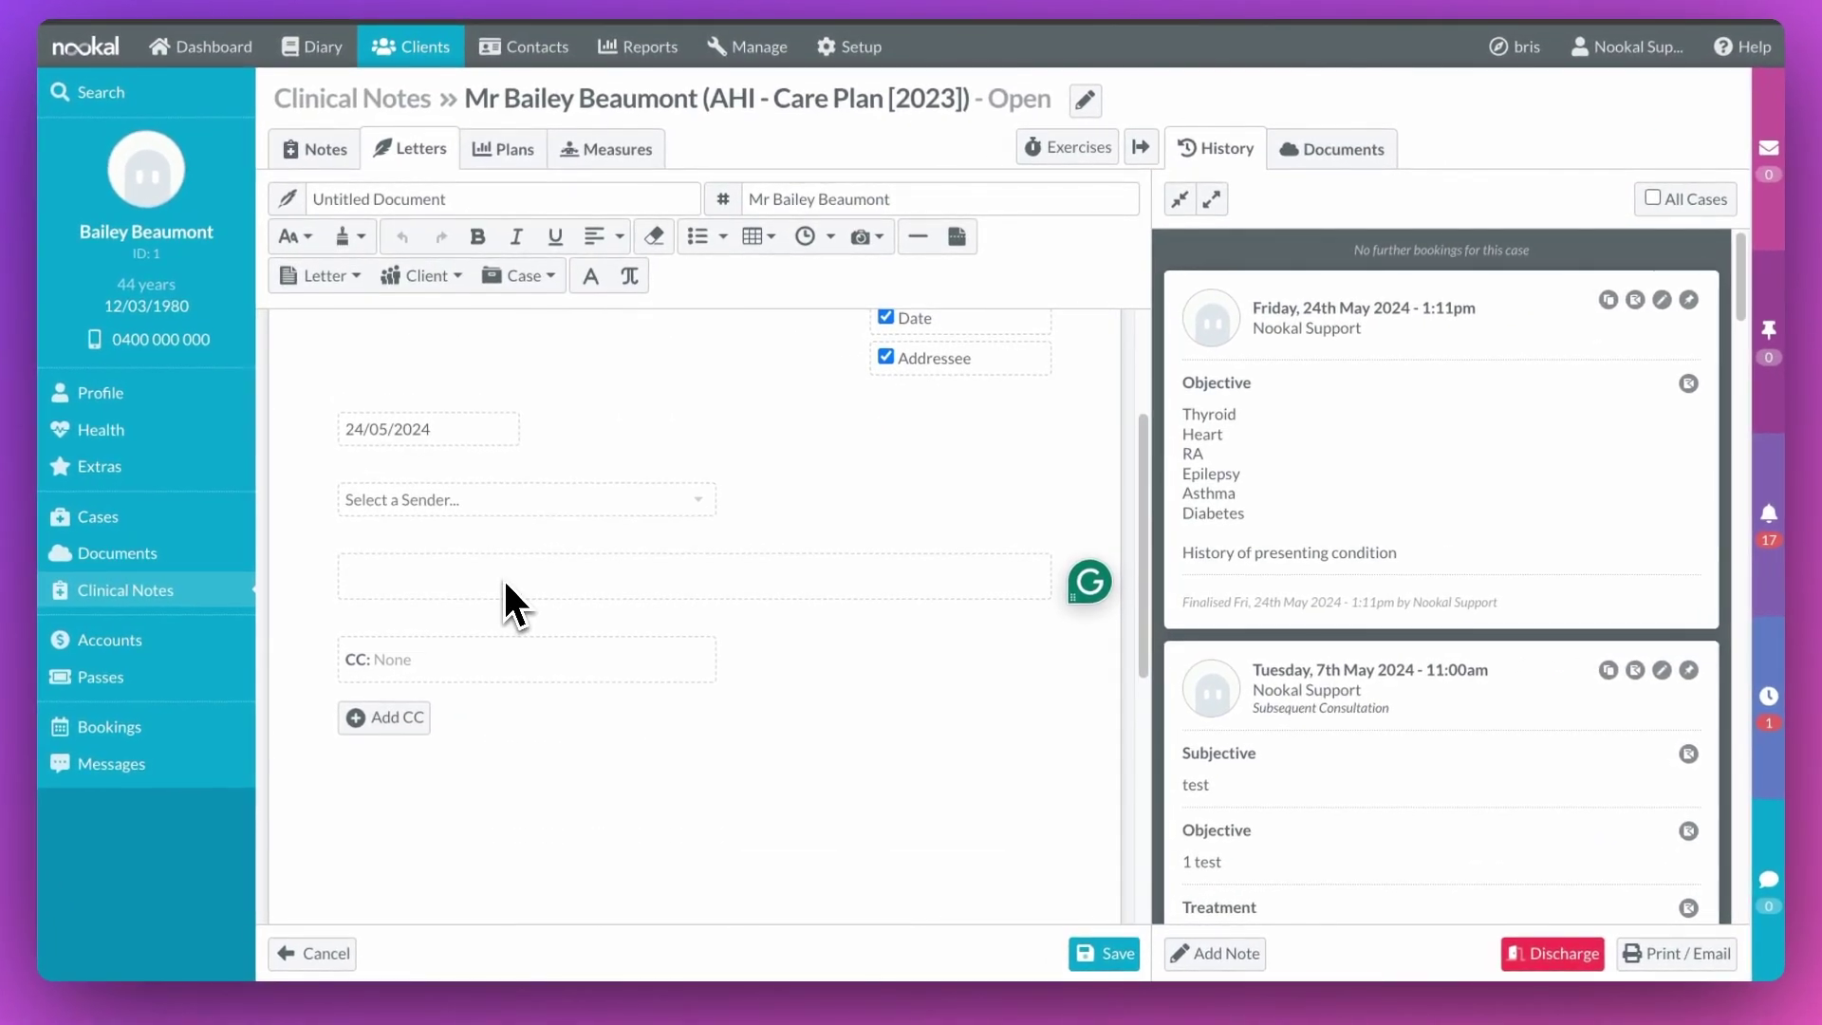
Step: Insert the HPC snippet into the letter body from the Snippets list
{"action": "key", "text": "shift+1"}
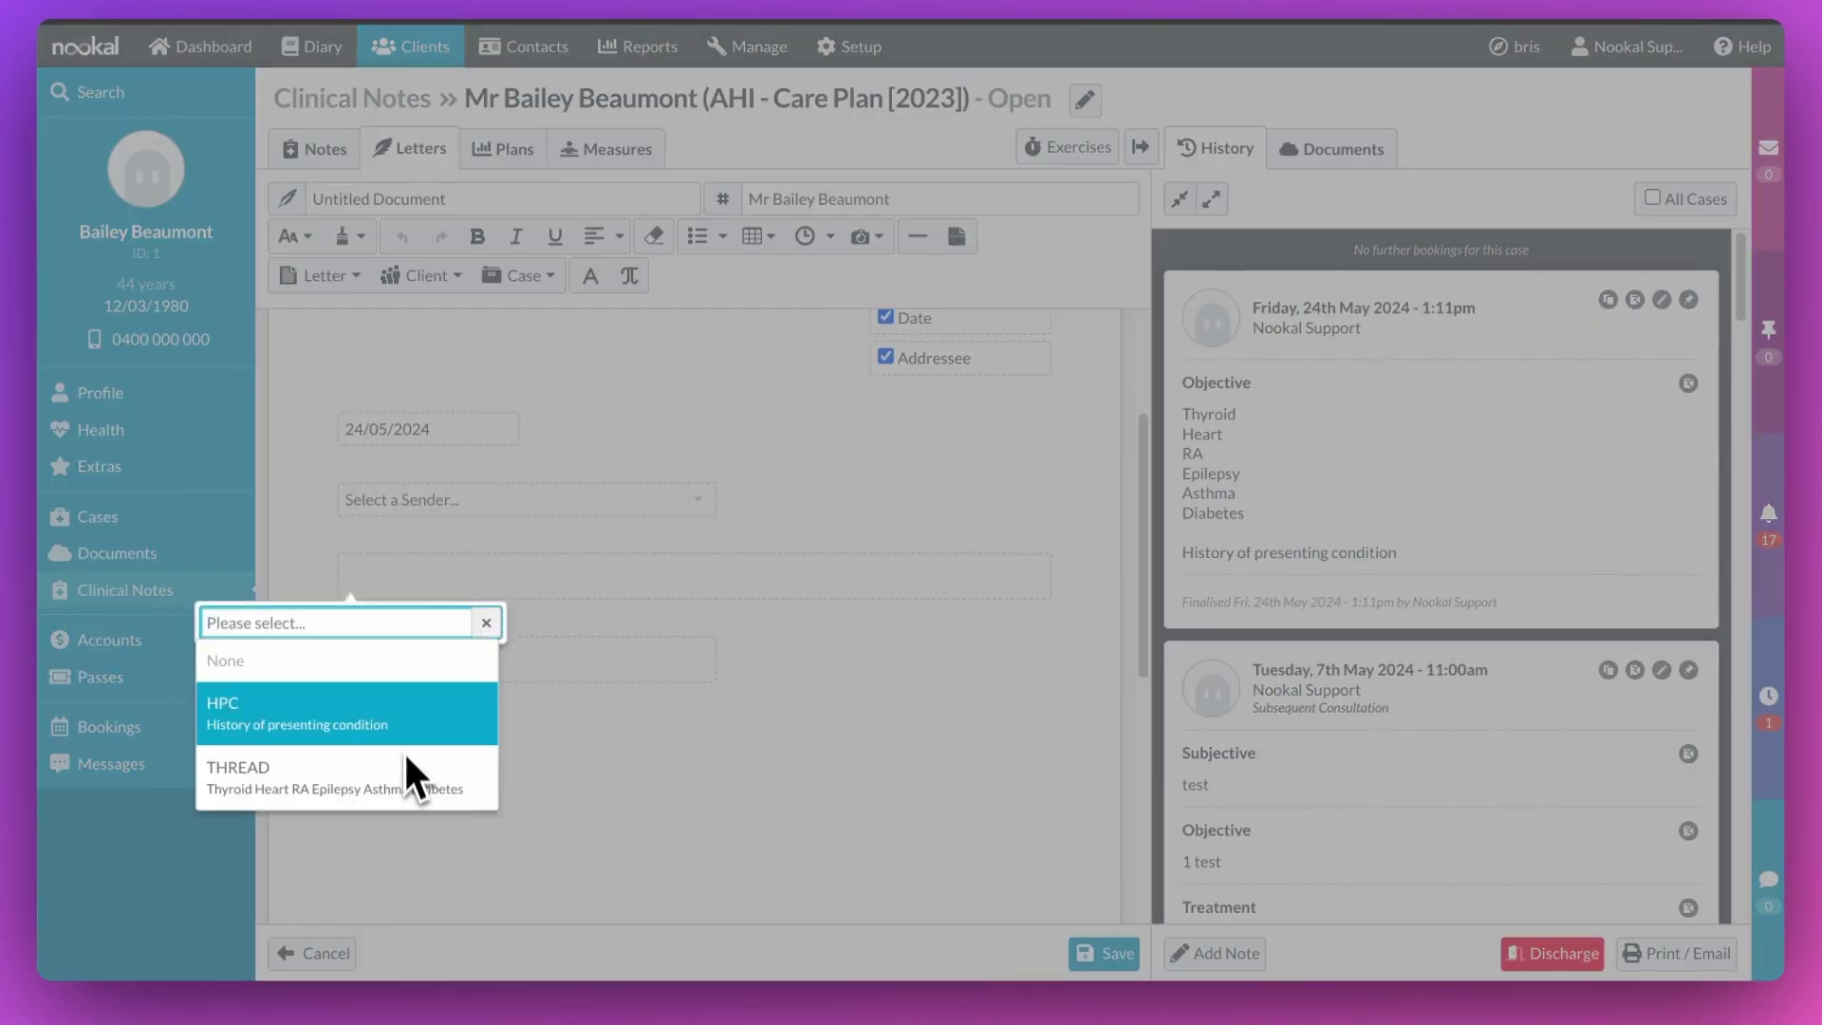
{"action": "key", "text": "Escape"}
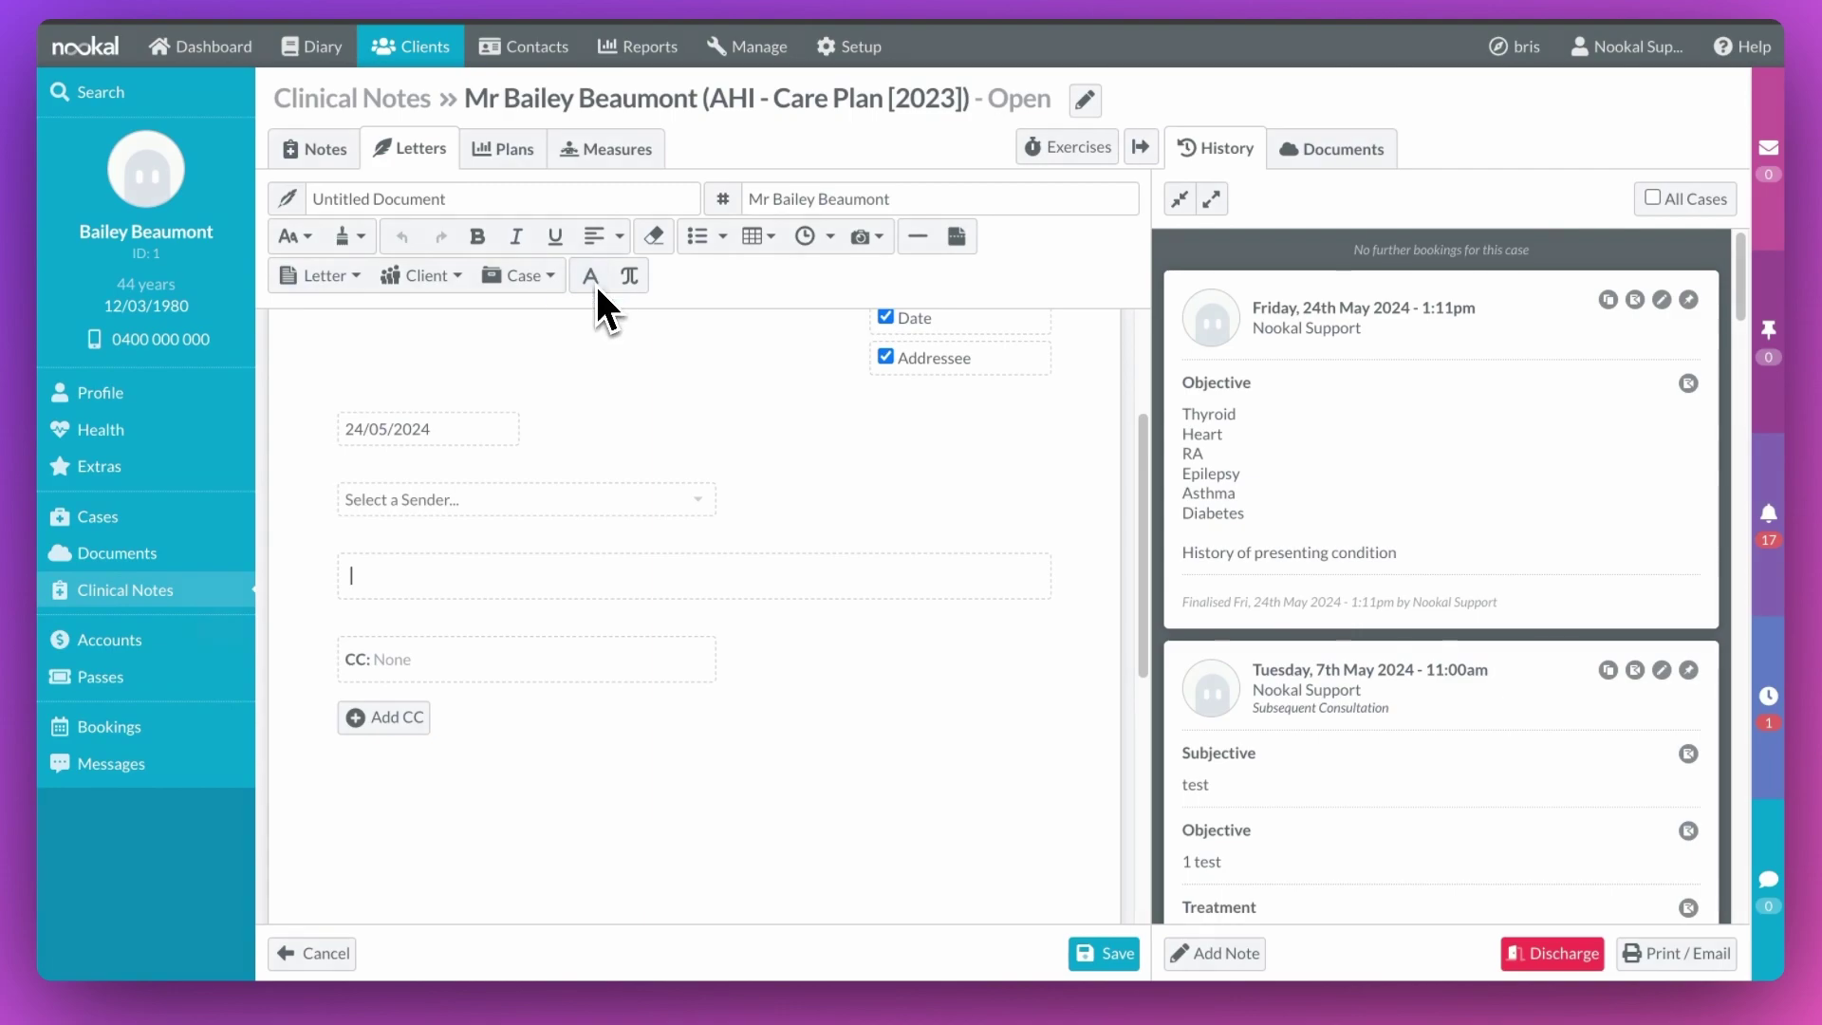
{"action": "left_click", "coordinate": [595, 285]}
{"action": "left_click", "coordinate": [299, 727]}
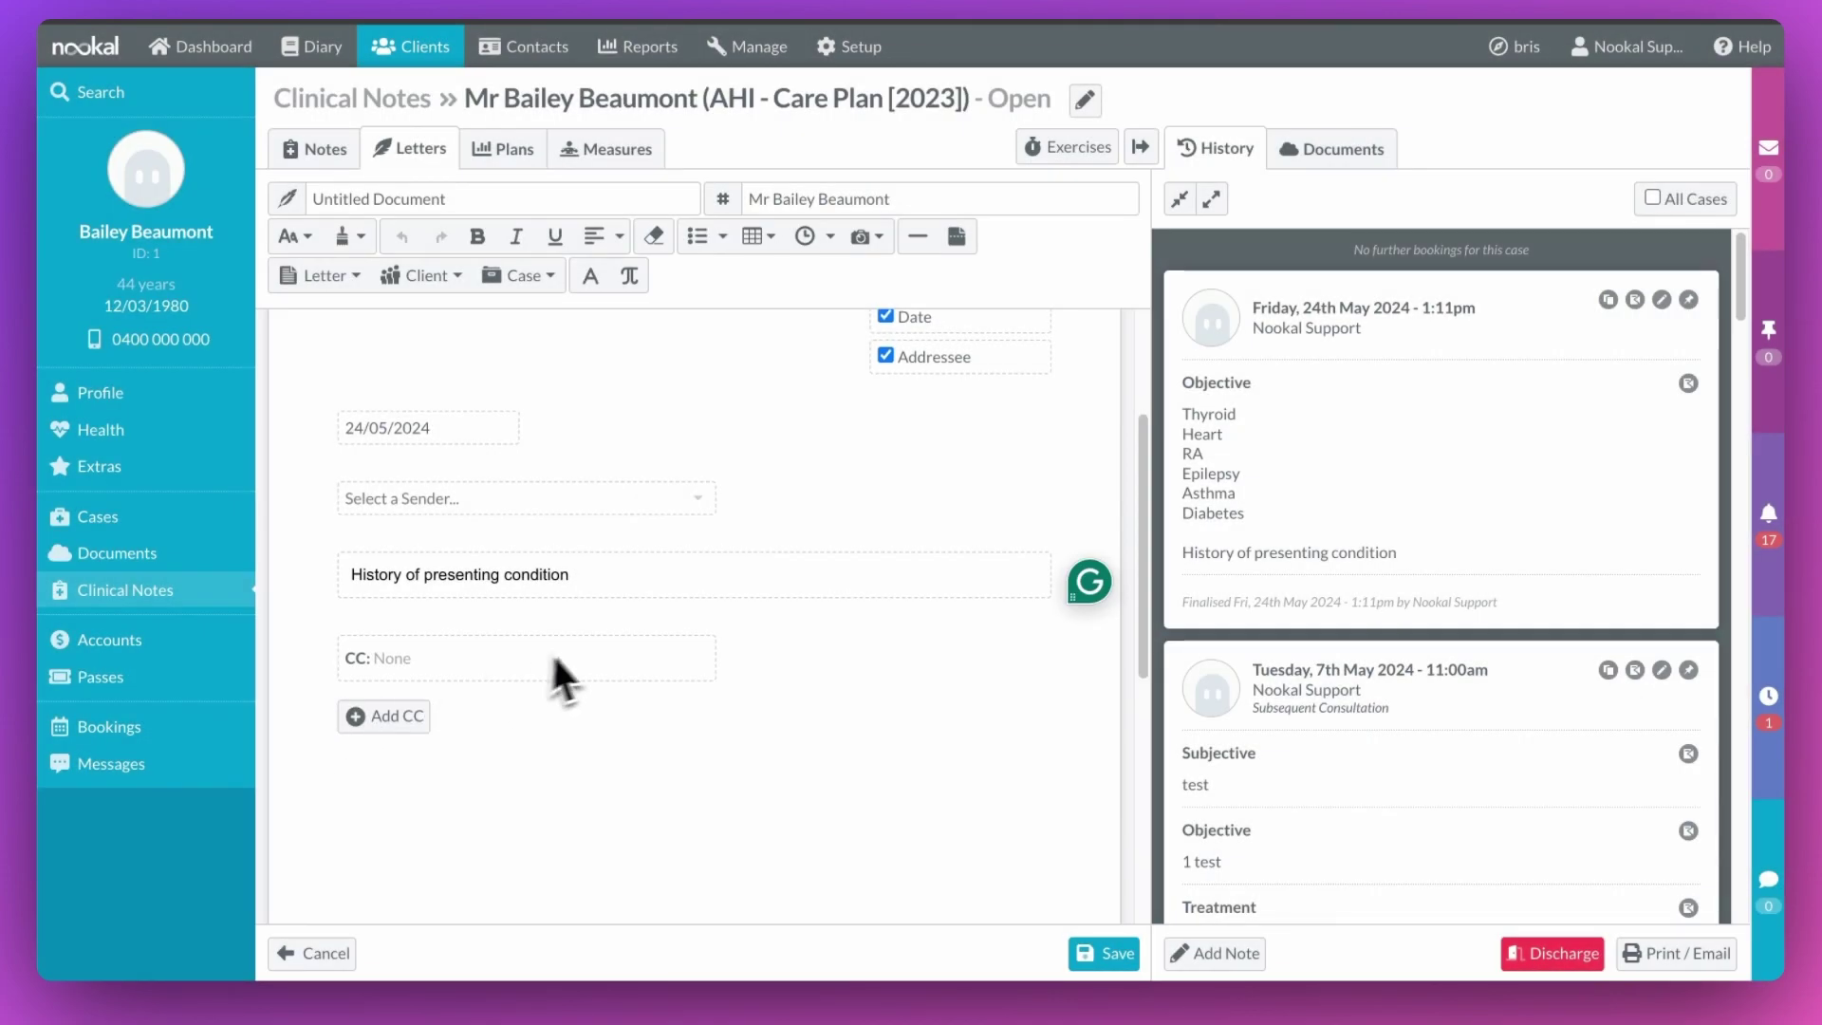